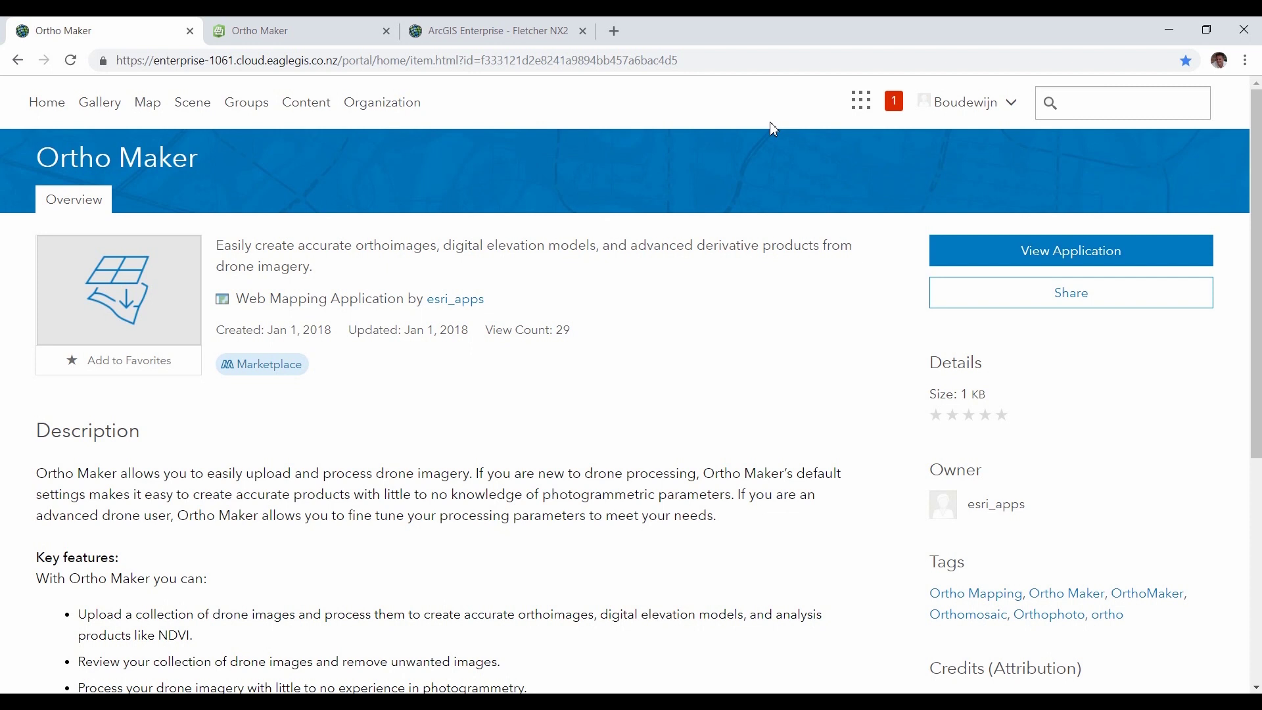
- Open the portal's app launcher grid to list the available apps, including Ortho Maker
left_click(861, 100)
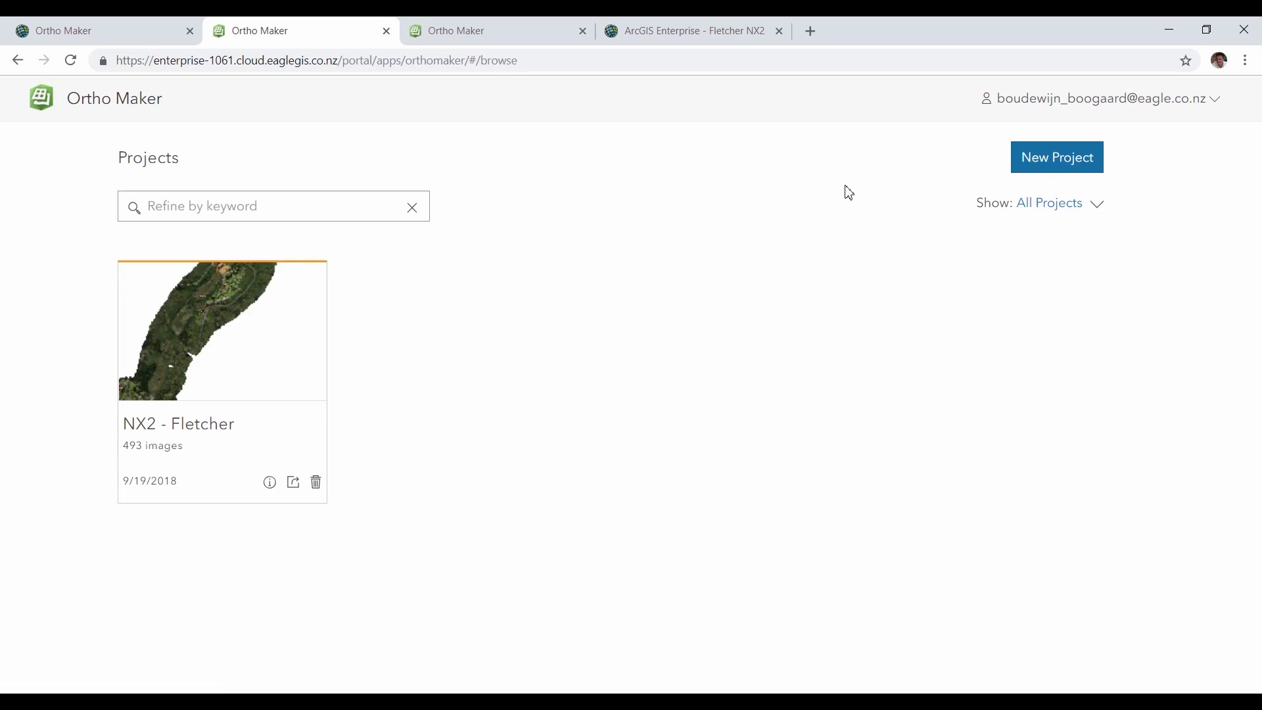
- Start a new project and add all ten DJI drone images from the computer
left_click(1027, 163)
left_click(649, 403)
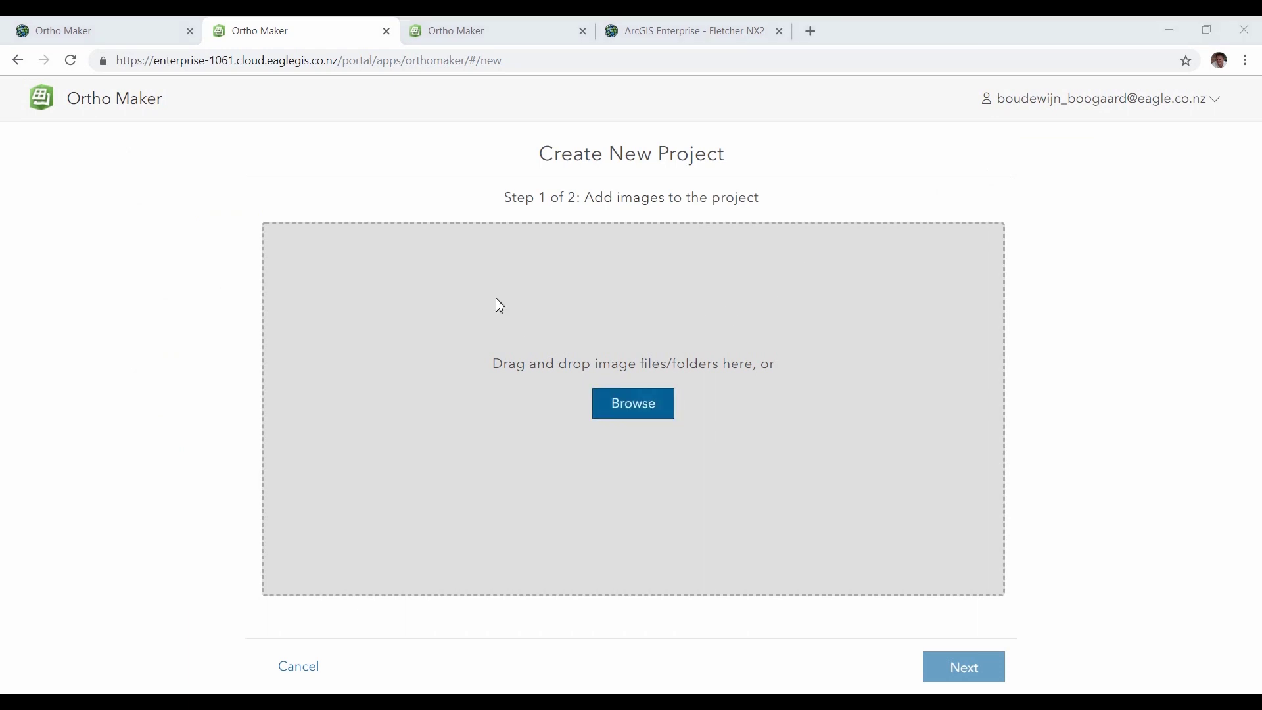
left_click(419, 216)
key("ctrl+a")
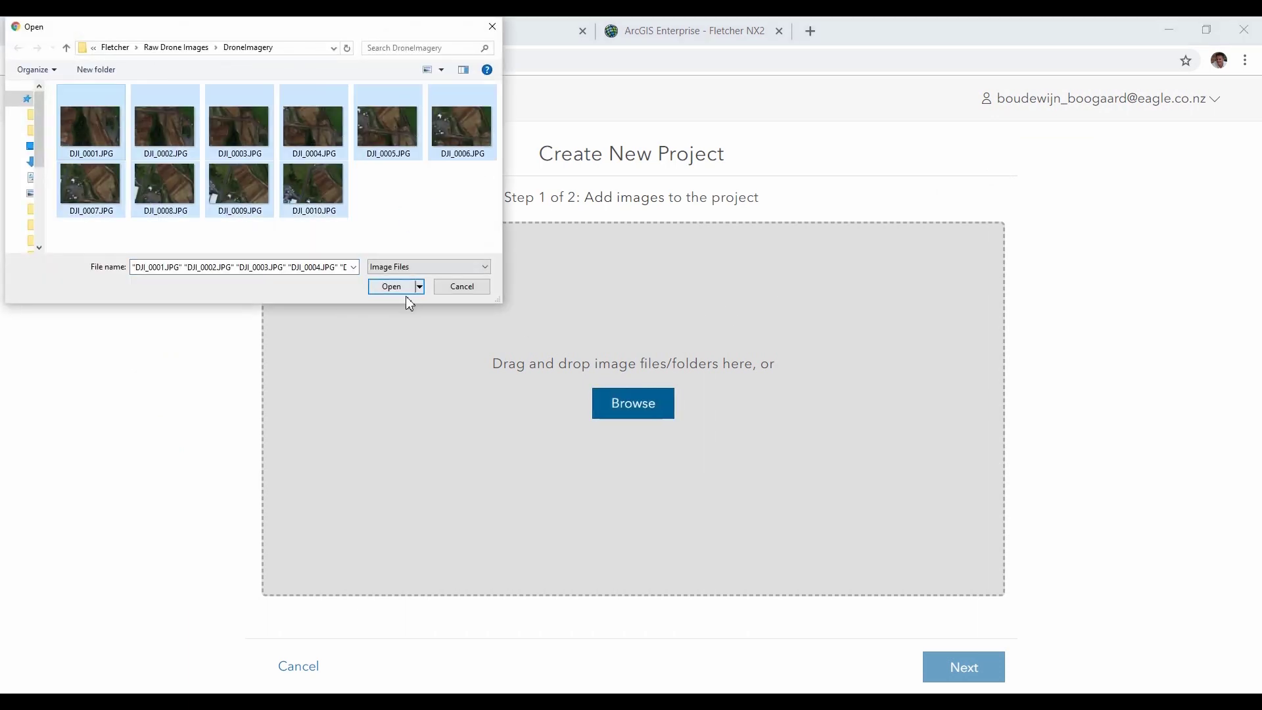
left_click(397, 287)
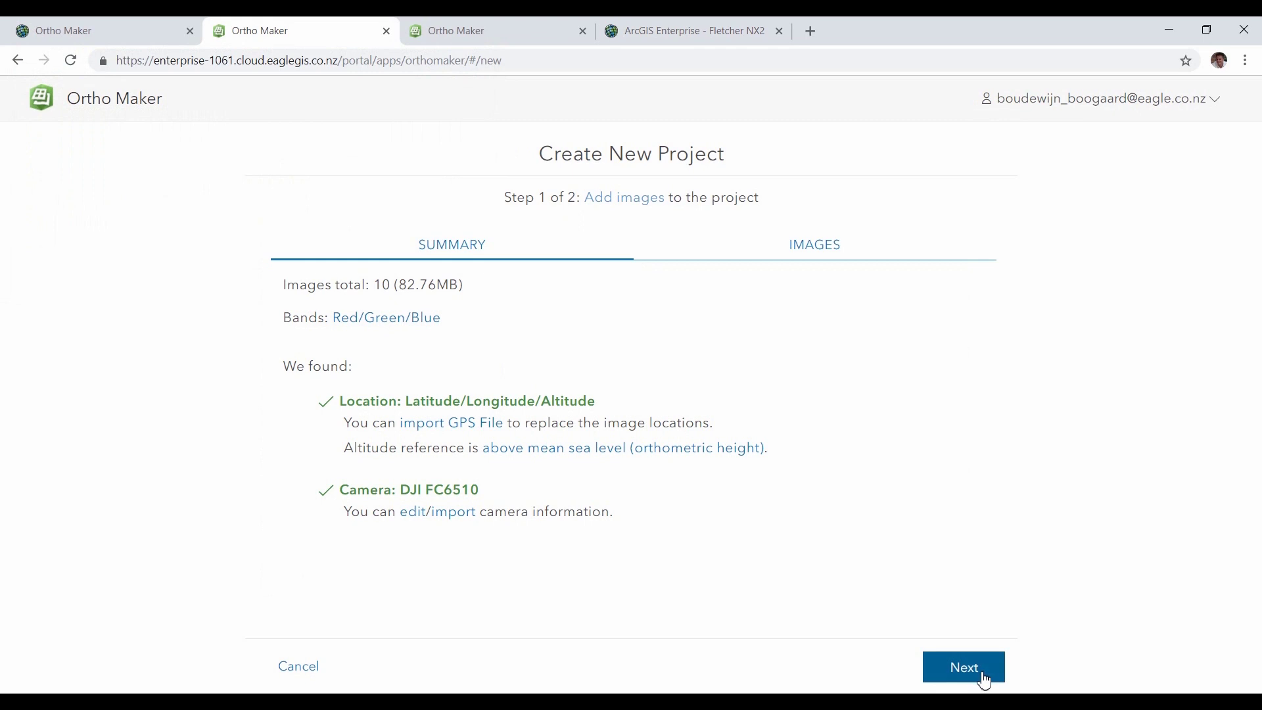
- Name the project 'Ortho Maker' with a description, then switch to the existing NX2 - Fletcher project
left_click(978, 671)
type("Ortho Maker")
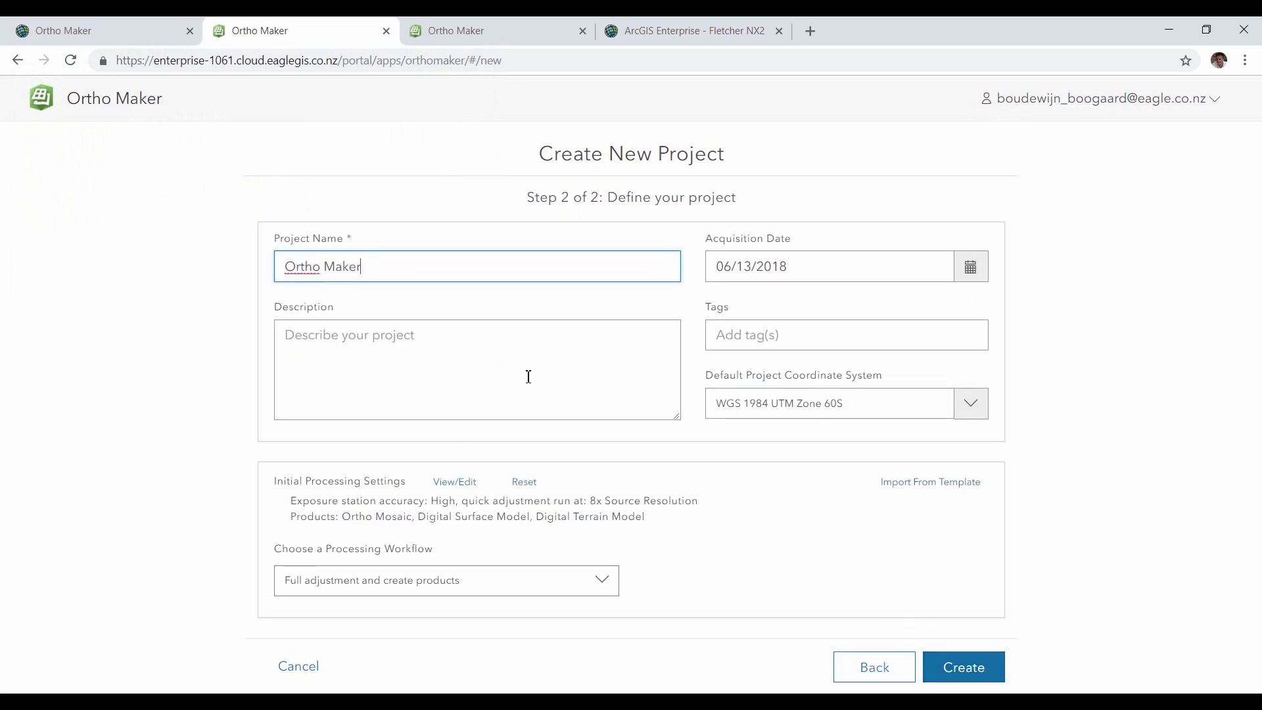
left_click(526, 374)
type("Ortho Maker")
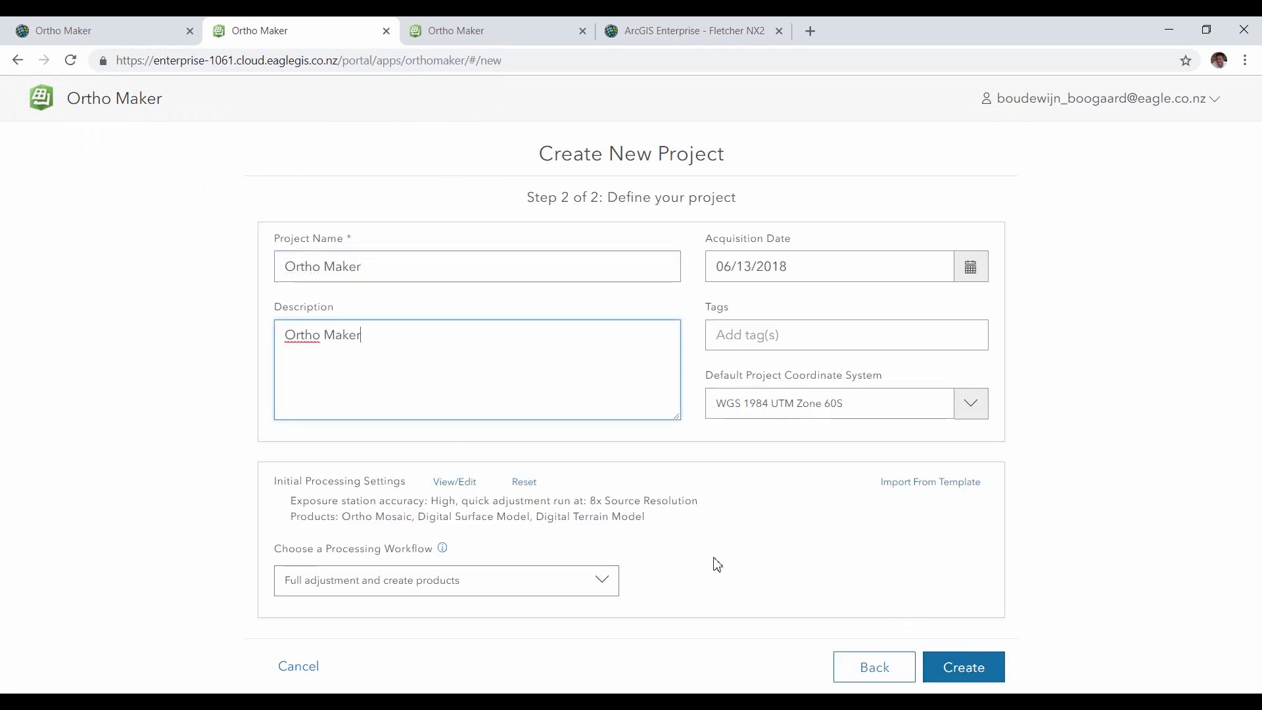
left_click(715, 557)
left_click(602, 587)
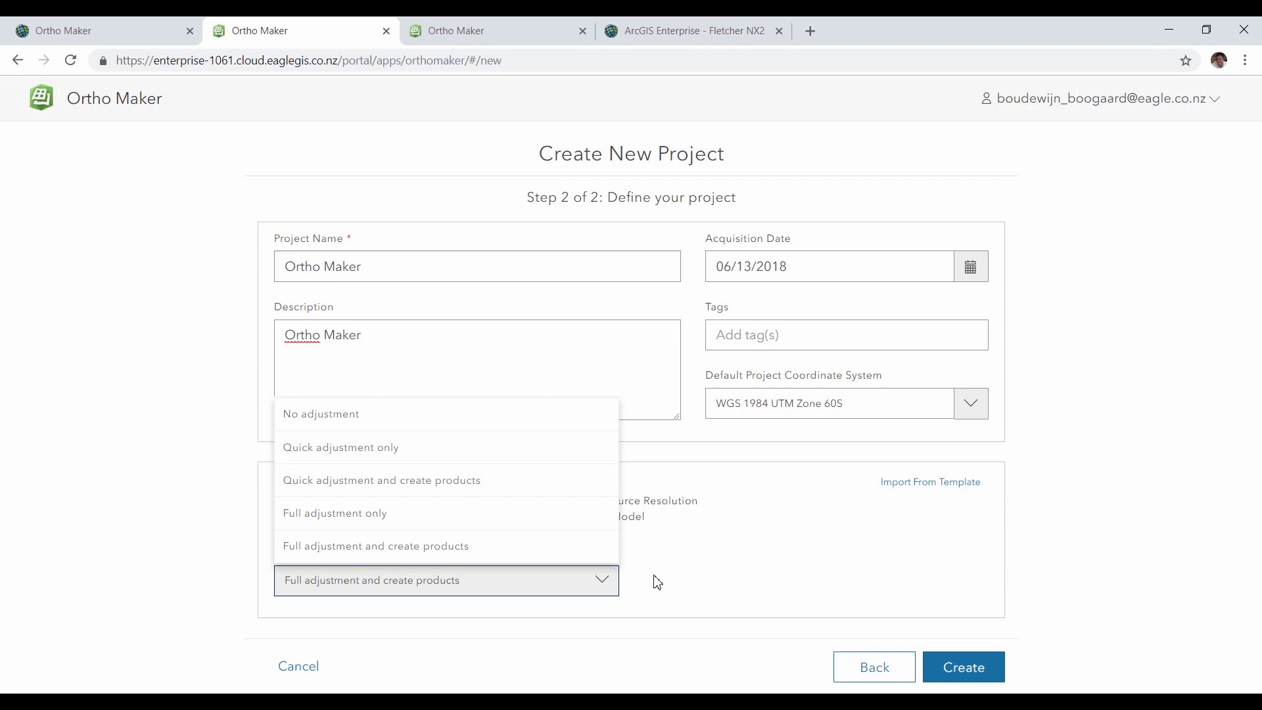
left_click(477, 33)
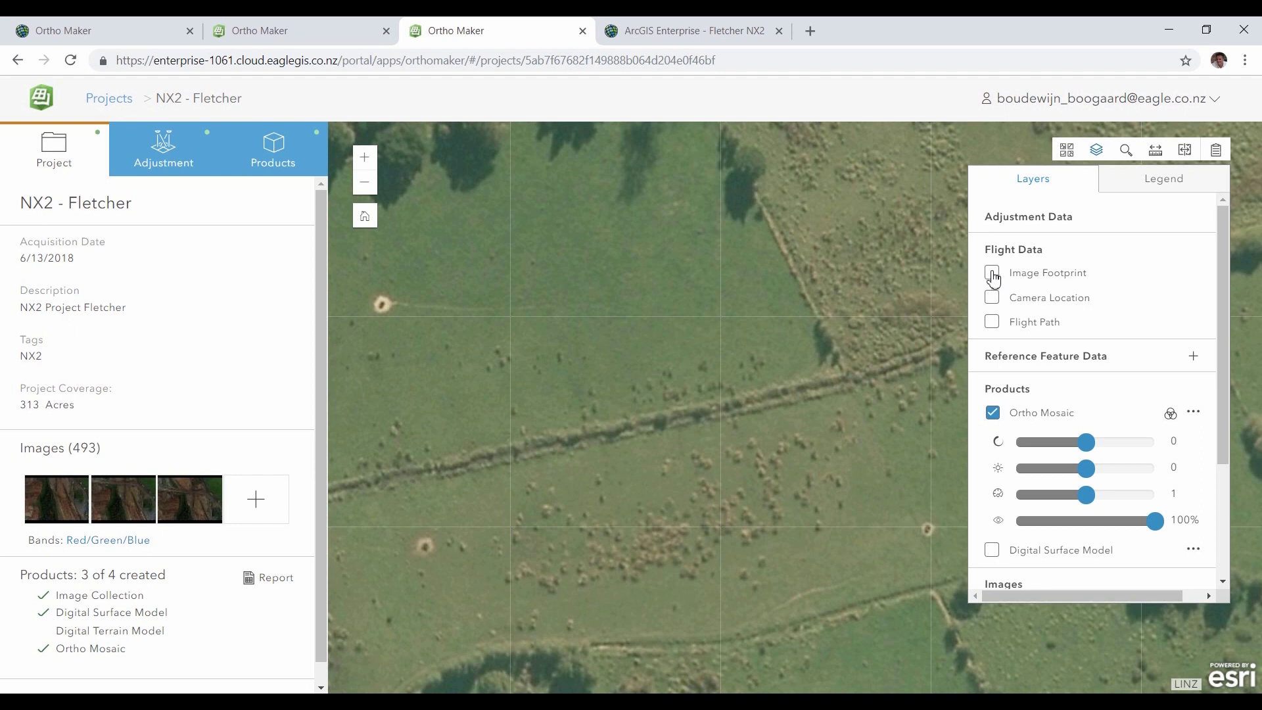
- Turn on the Flight Path, Camera Location and Image Footprint layers, then view the 9/13/2018 adjustment status
left_click(994, 324)
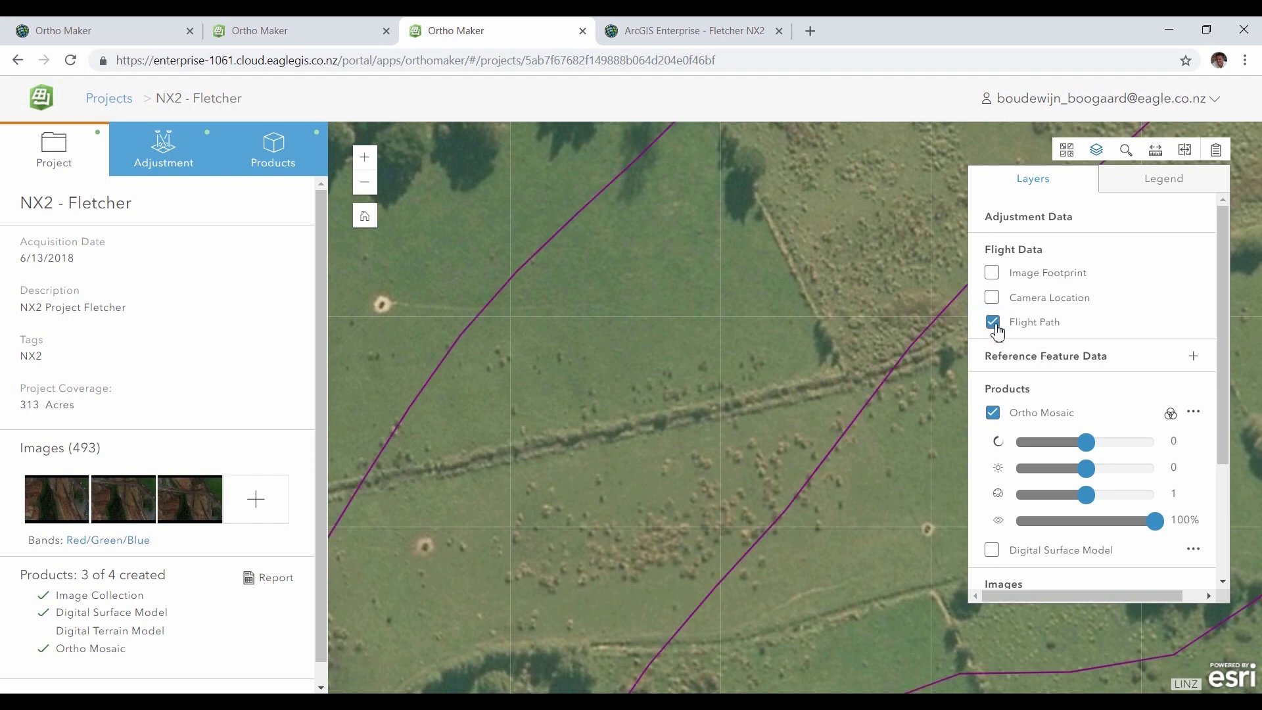
left_click(994, 301)
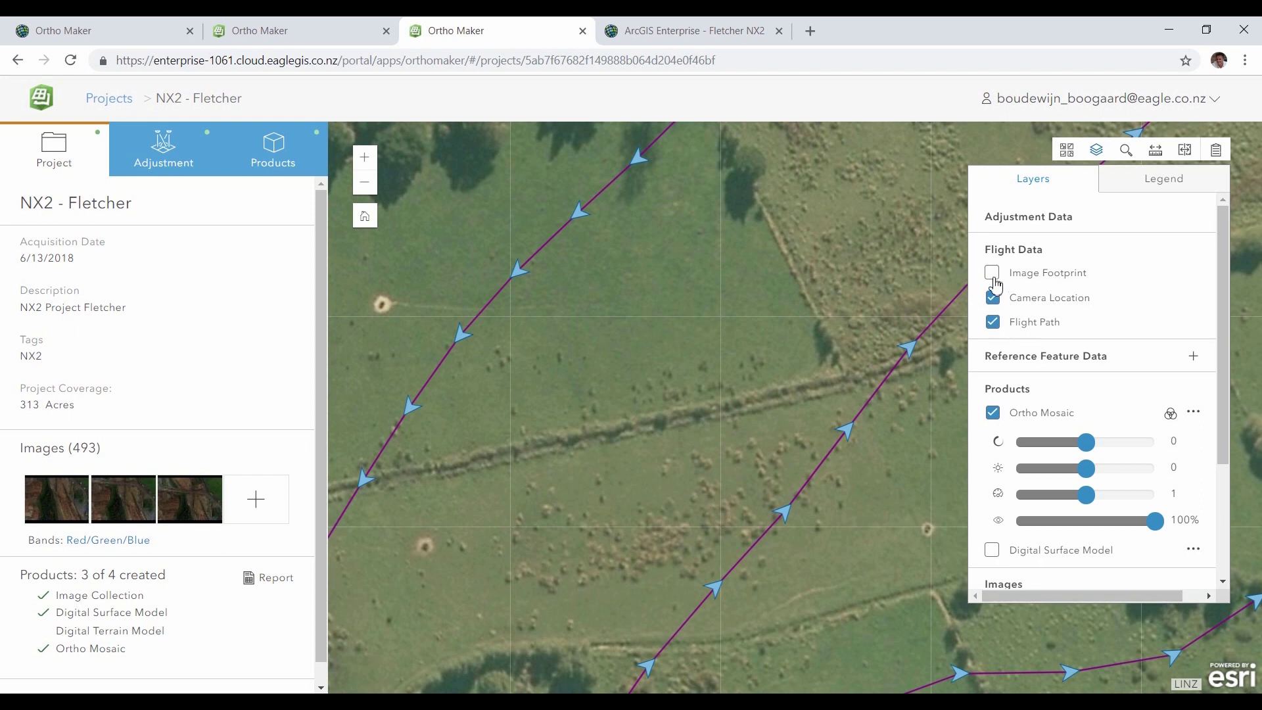
left_click(994, 279)
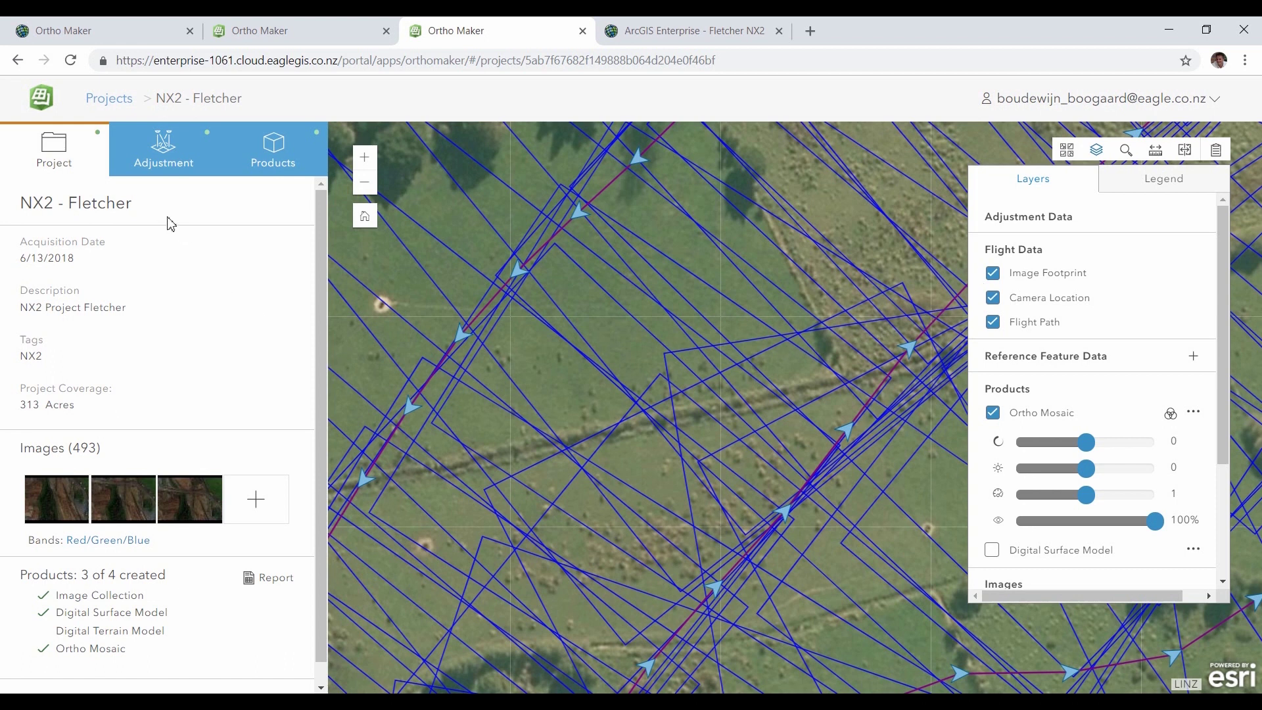
left_click(171, 166)
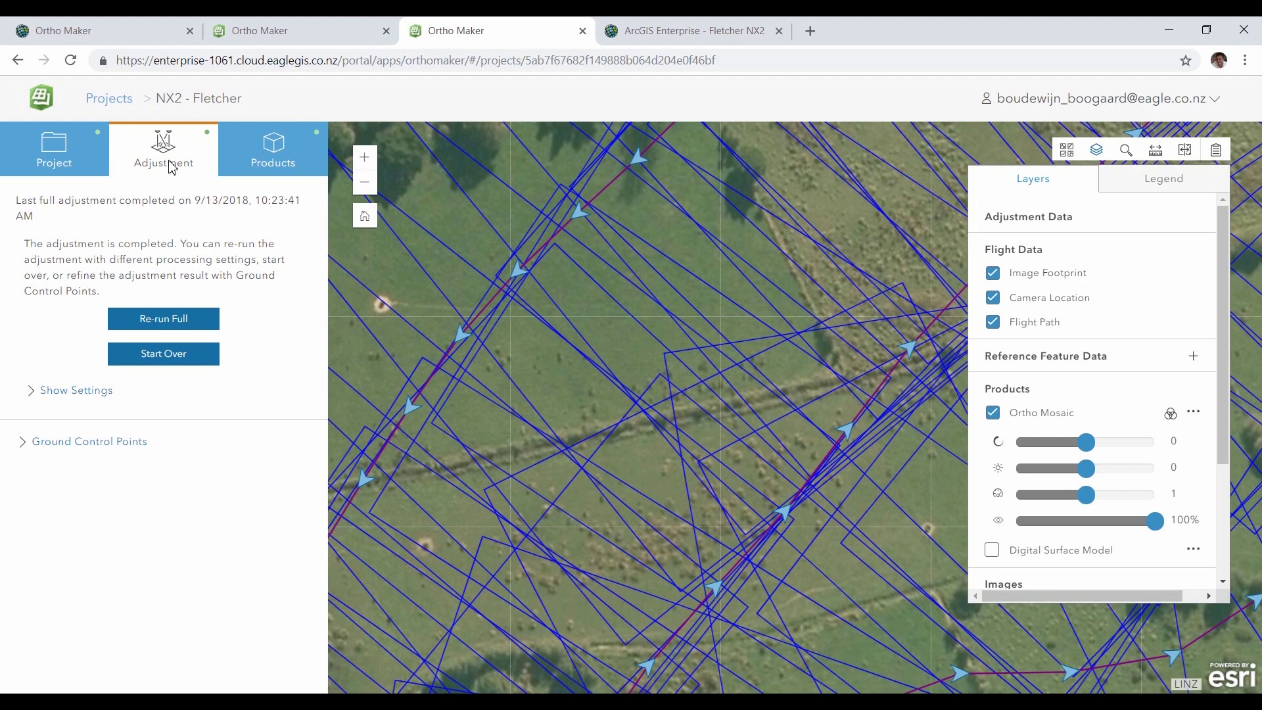
- Expand Ground Control Points, then list the four products and the Add Product types, including Custom Products
left_click(77, 444)
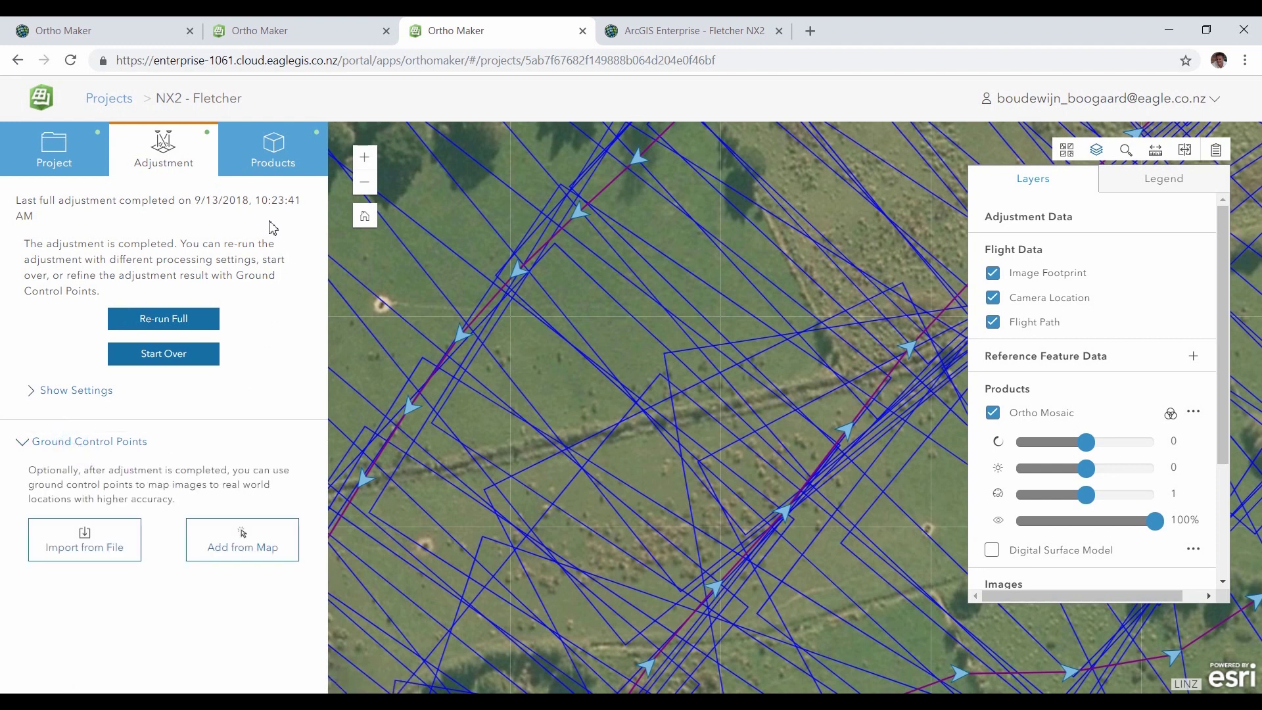
left_click(276, 168)
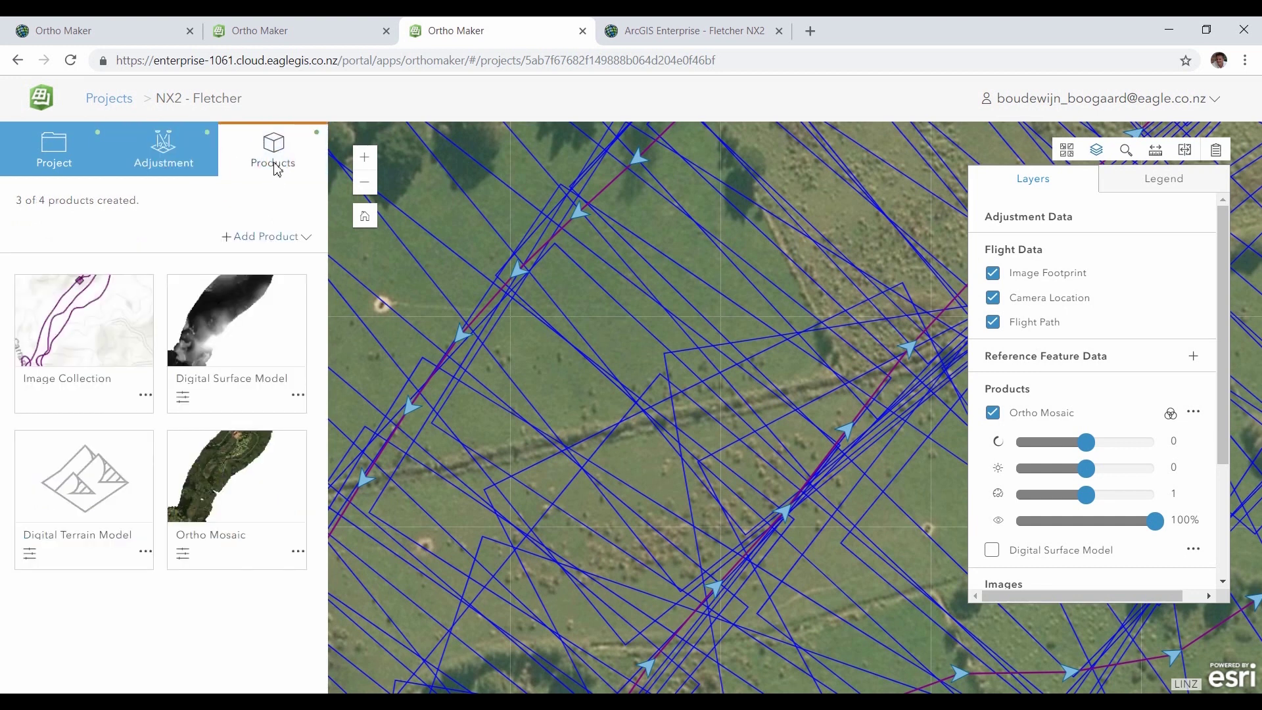
left_click(245, 236)
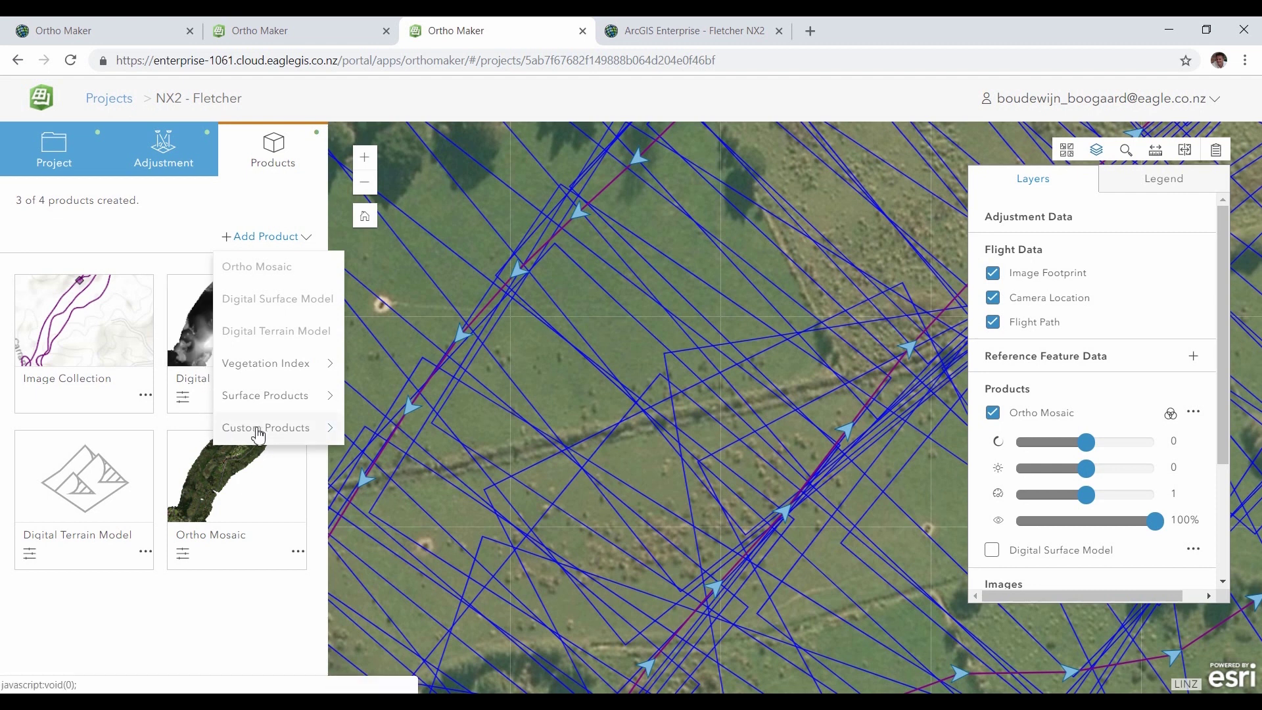
mouse_move(259, 436)
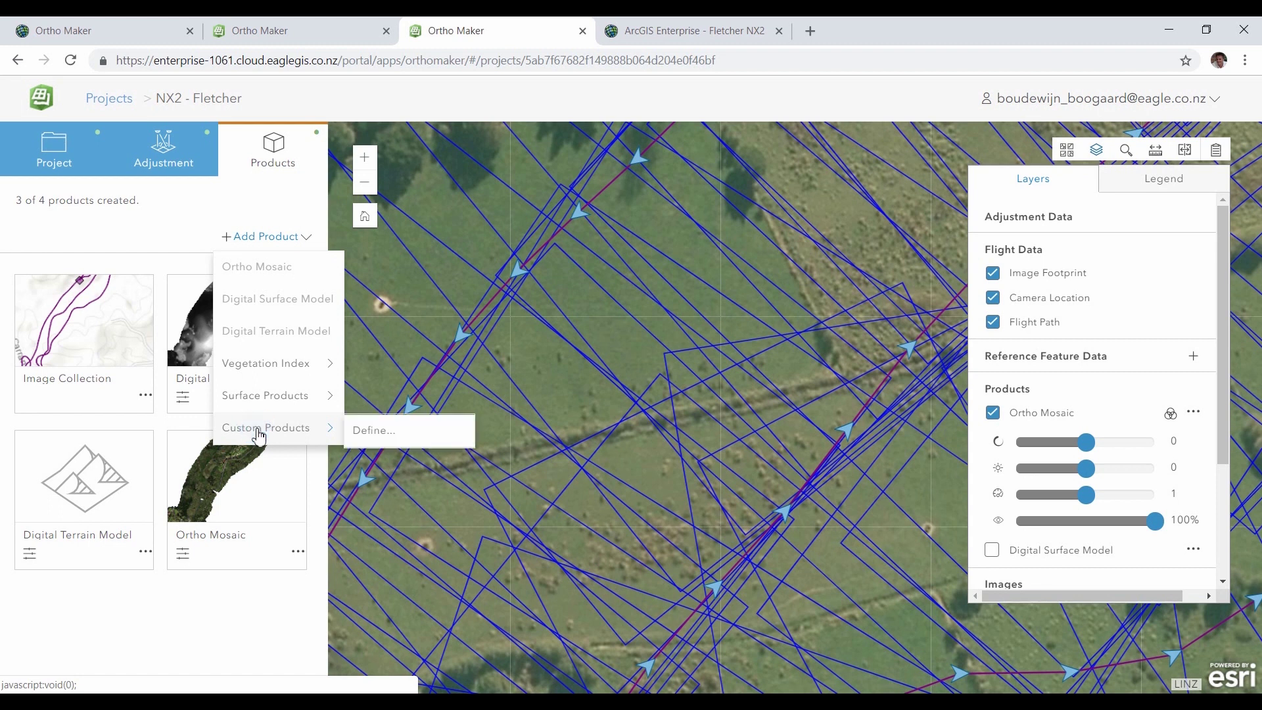
left_click(363, 429)
left_click(412, 377)
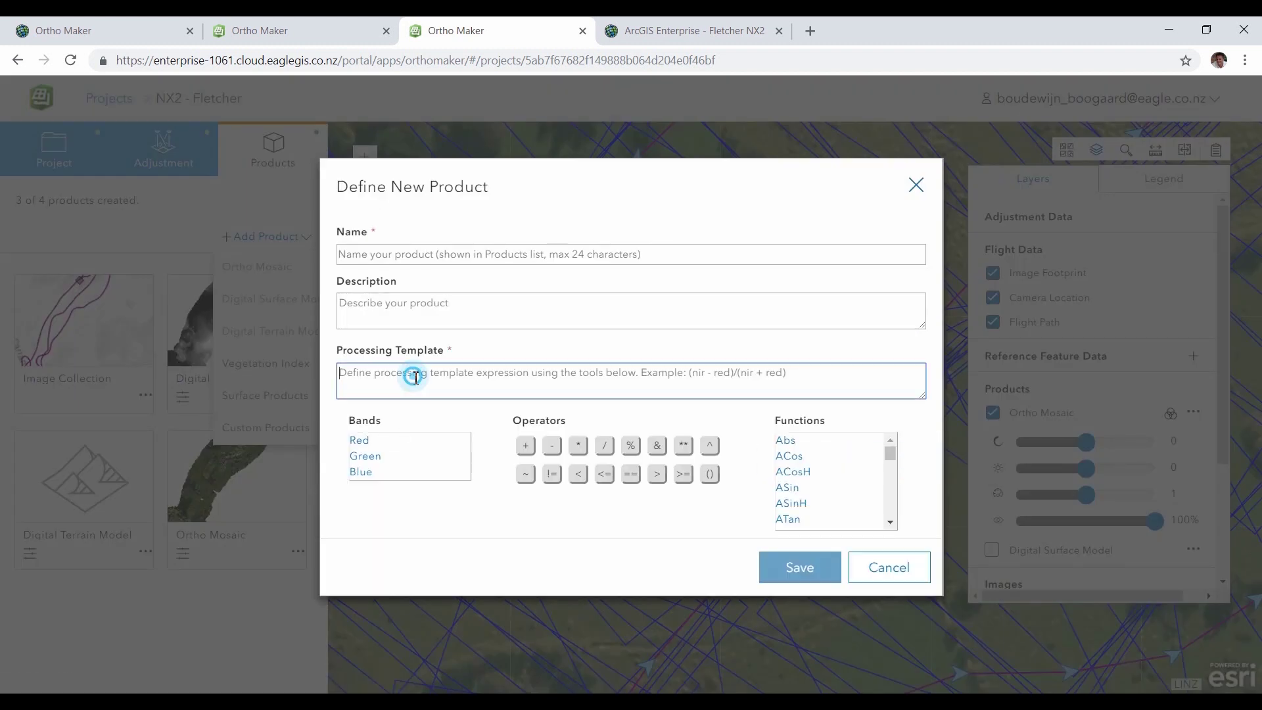
left_click(361, 441)
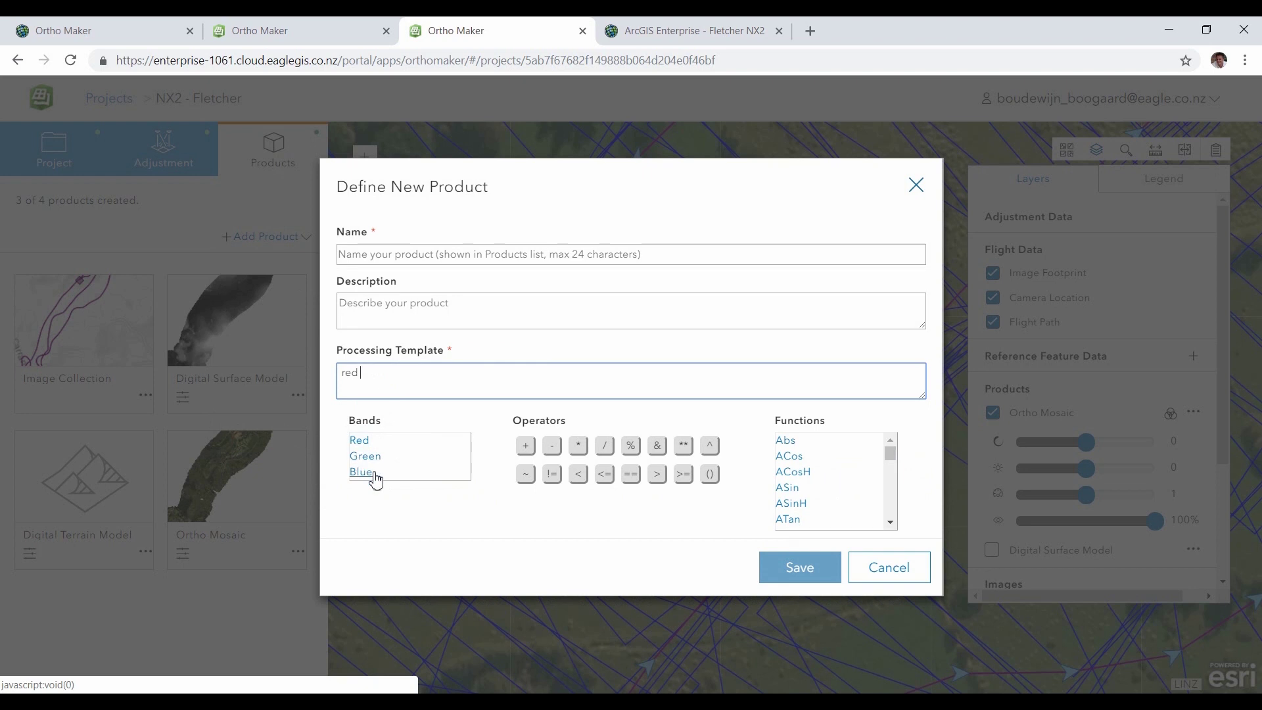
left_click(921, 567)
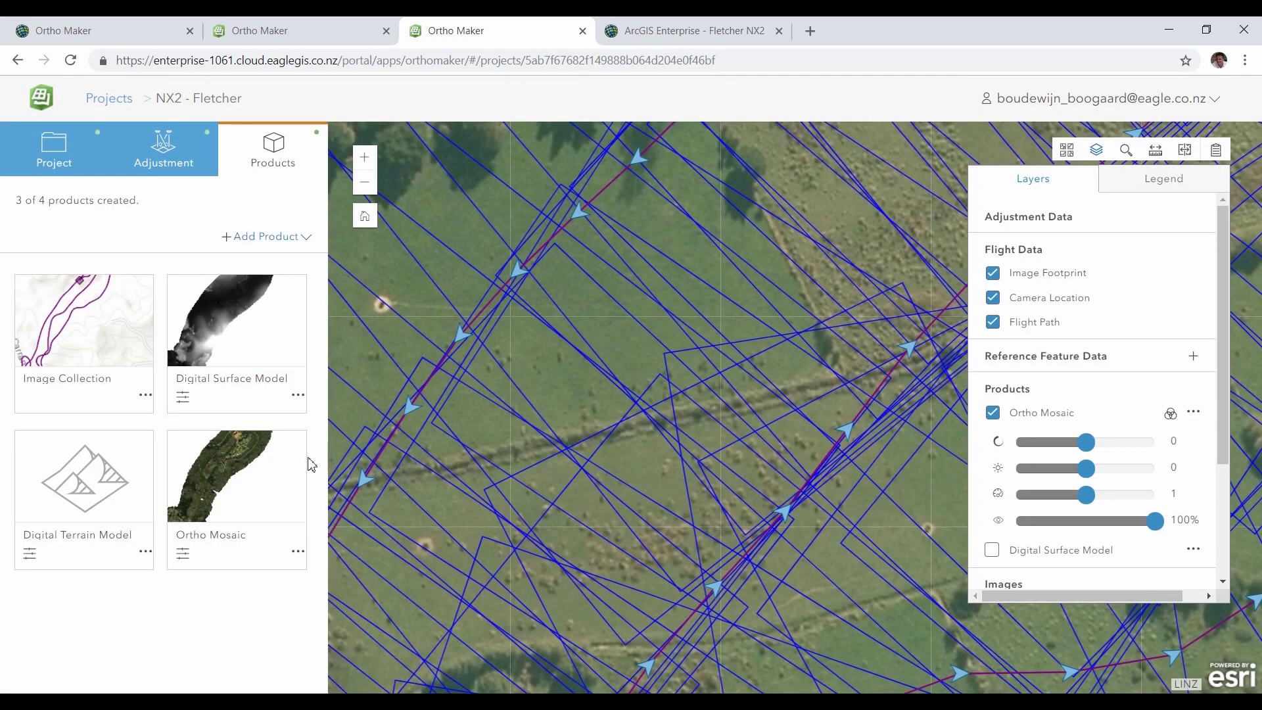
left_click(183, 396)
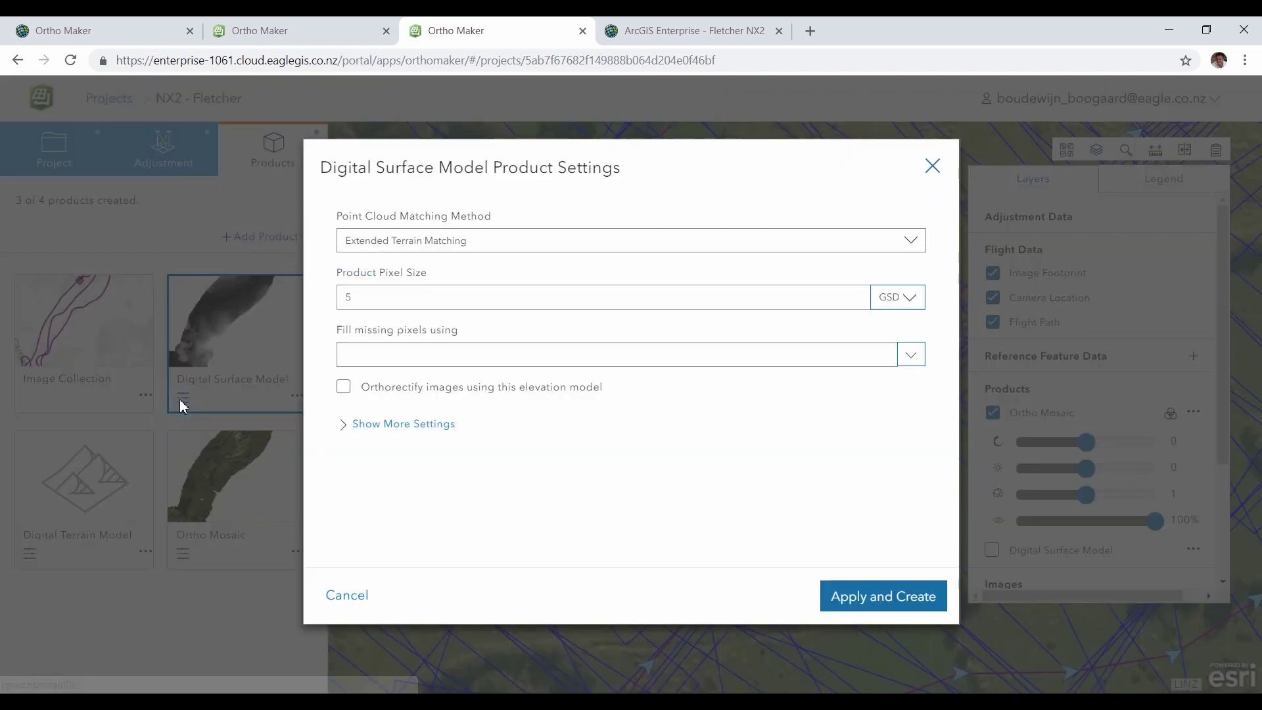
left_click(346, 429)
left_click_drag(948, 294, 956, 518)
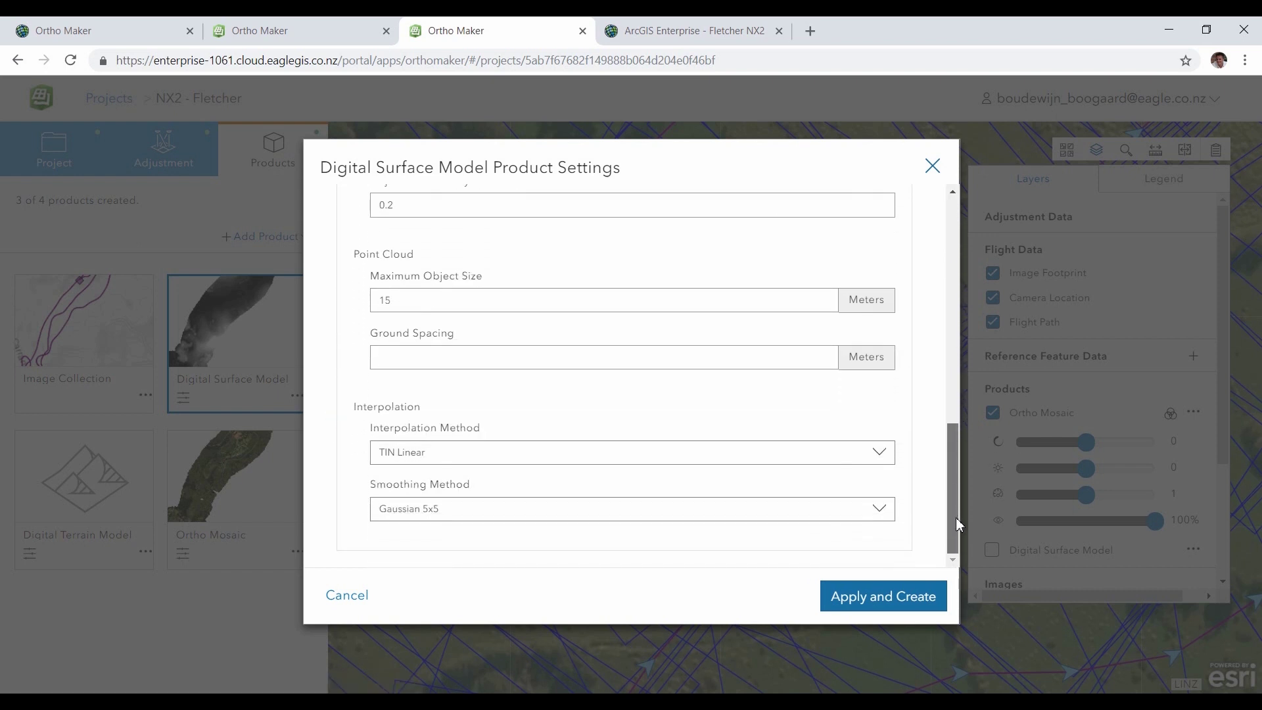
left_click(934, 167)
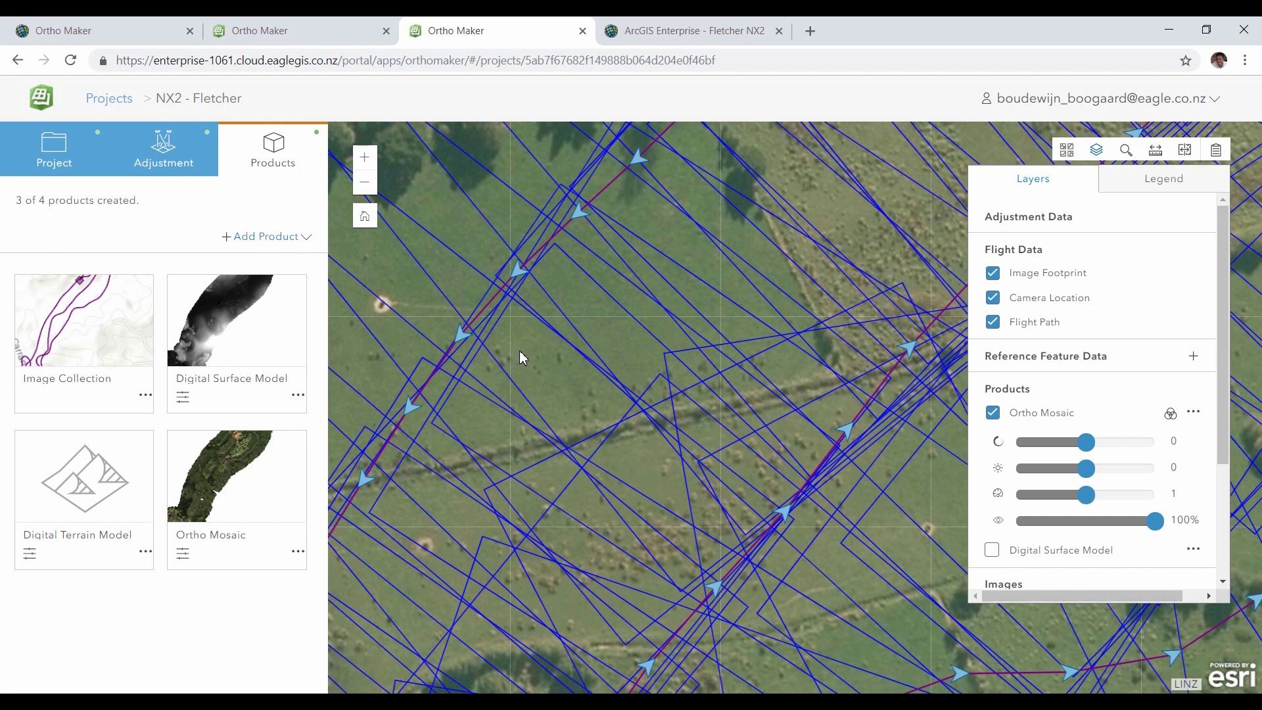
- Hide the Image Footprint, Camera Location and Flight Path layers and lower the Ortho Mosaic opacity
left_click(992, 272)
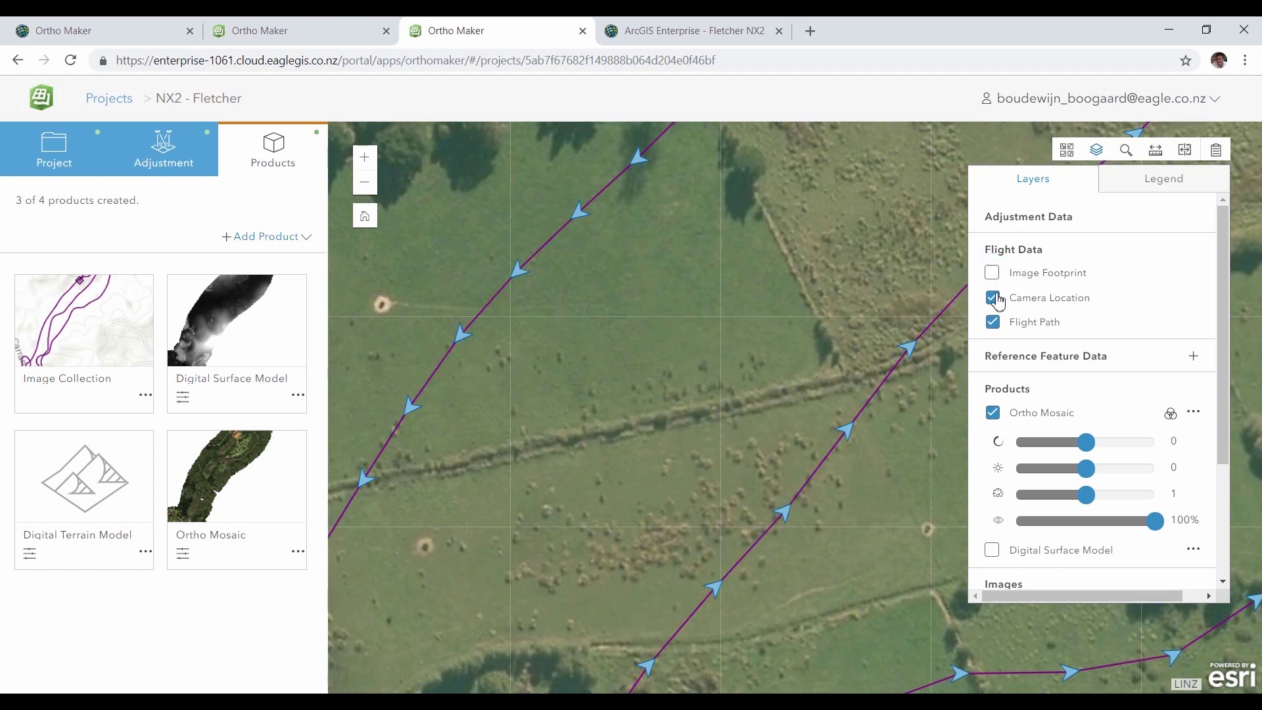
left_click(993, 298)
left_click(992, 322)
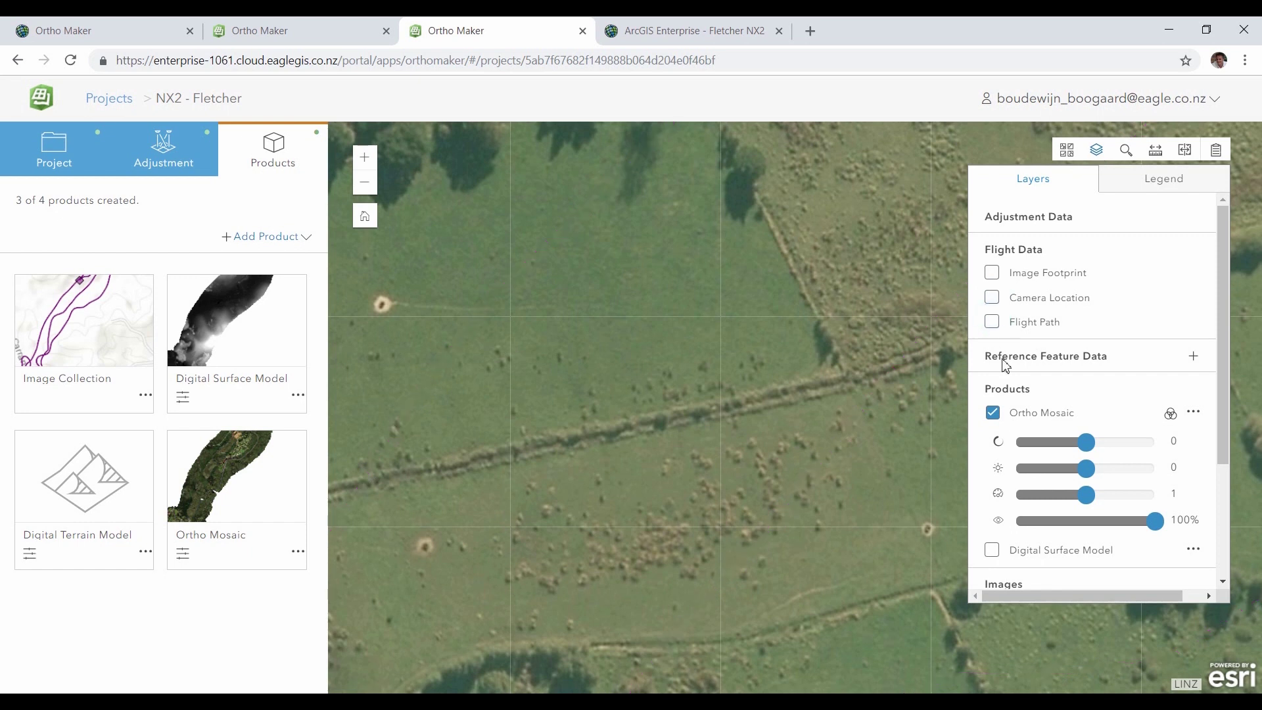
left_click_drag(1163, 525, 1019, 531)
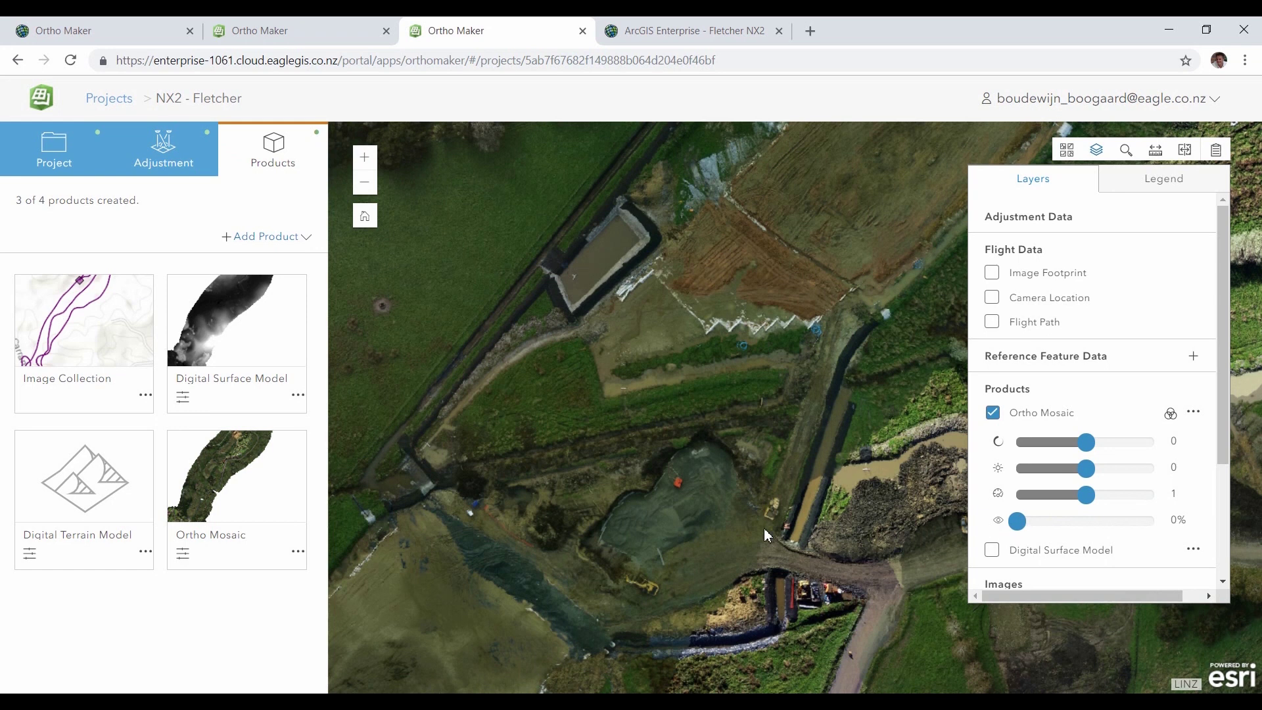
left_click(296, 553)
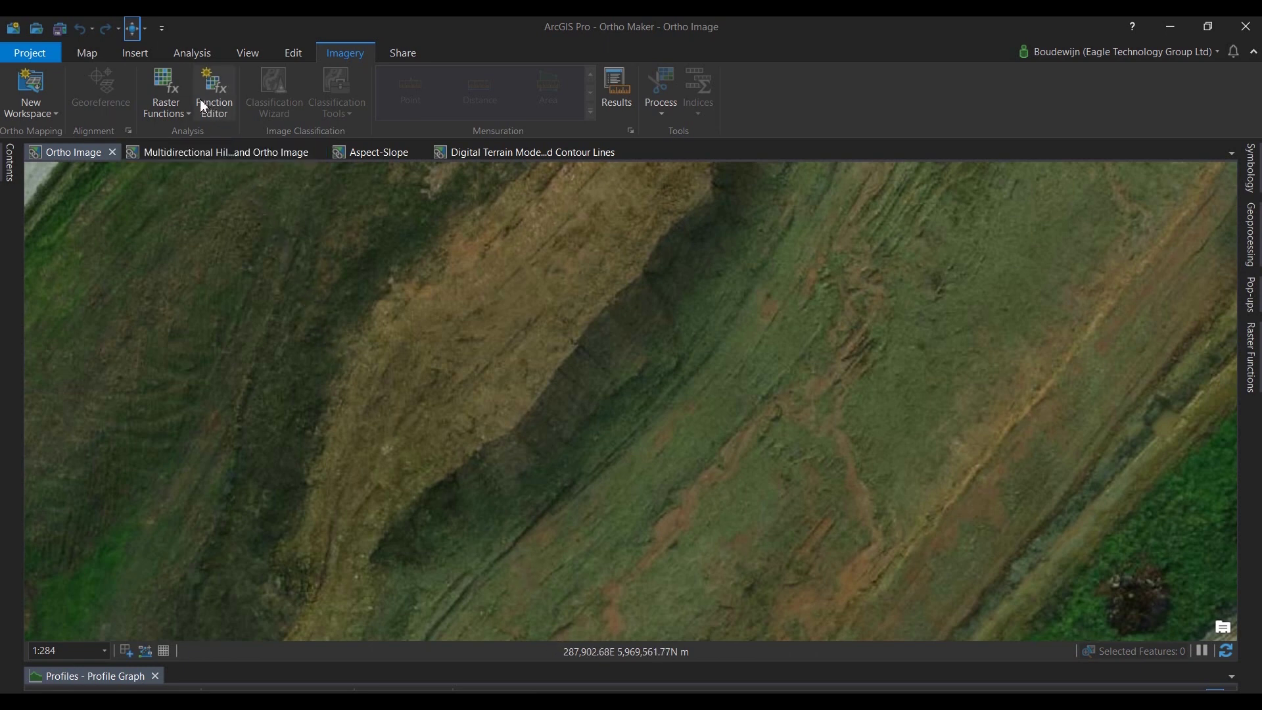
- Browse the Imagery Raster Functions, then view the Multidirectional Hillshade map and the Aspect-Slope map
left_click(173, 93)
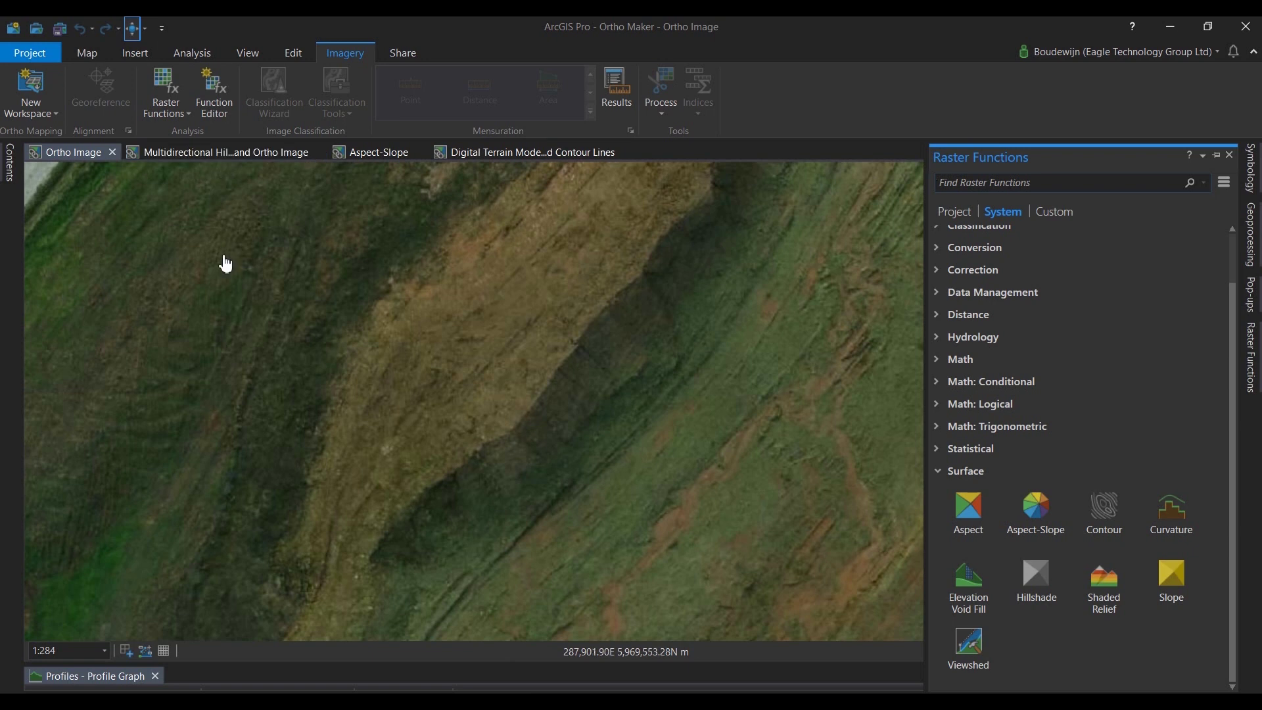
left_click(223, 153)
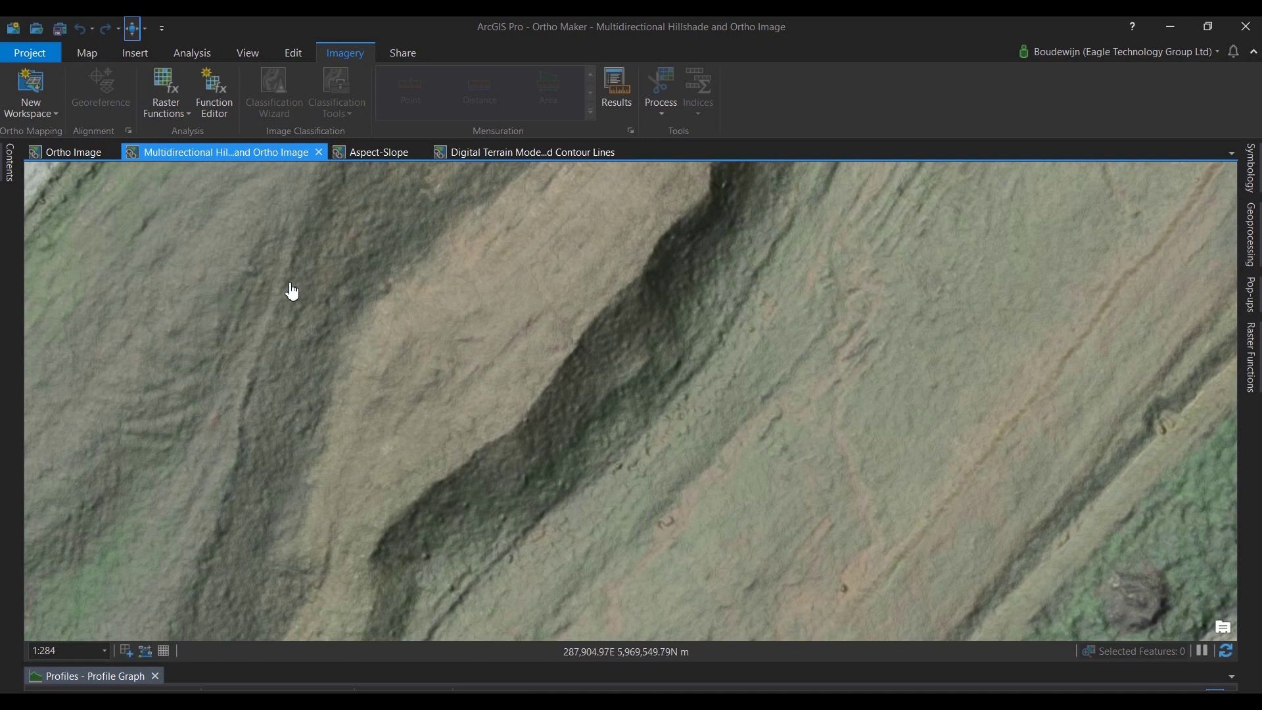
left_click(391, 155)
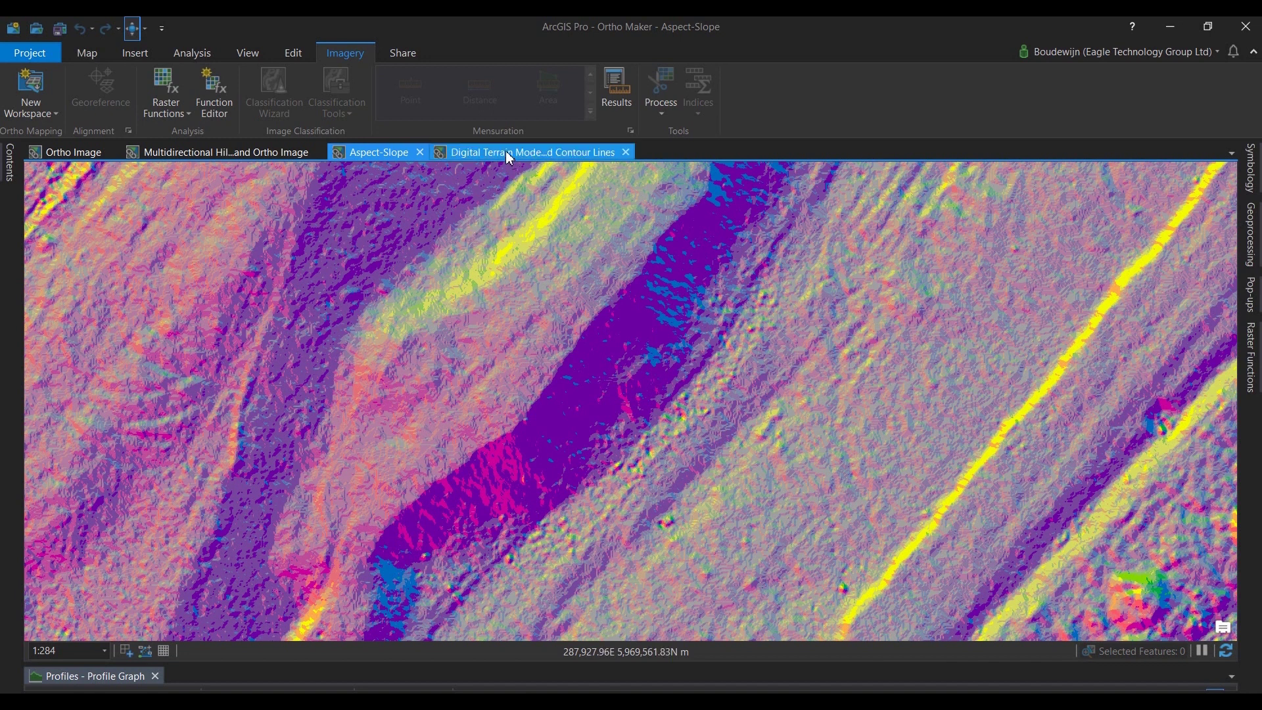
- Show the Digital Terrain Model and Contour Lines map and enlarge the Profiles pane
left_click(510, 155)
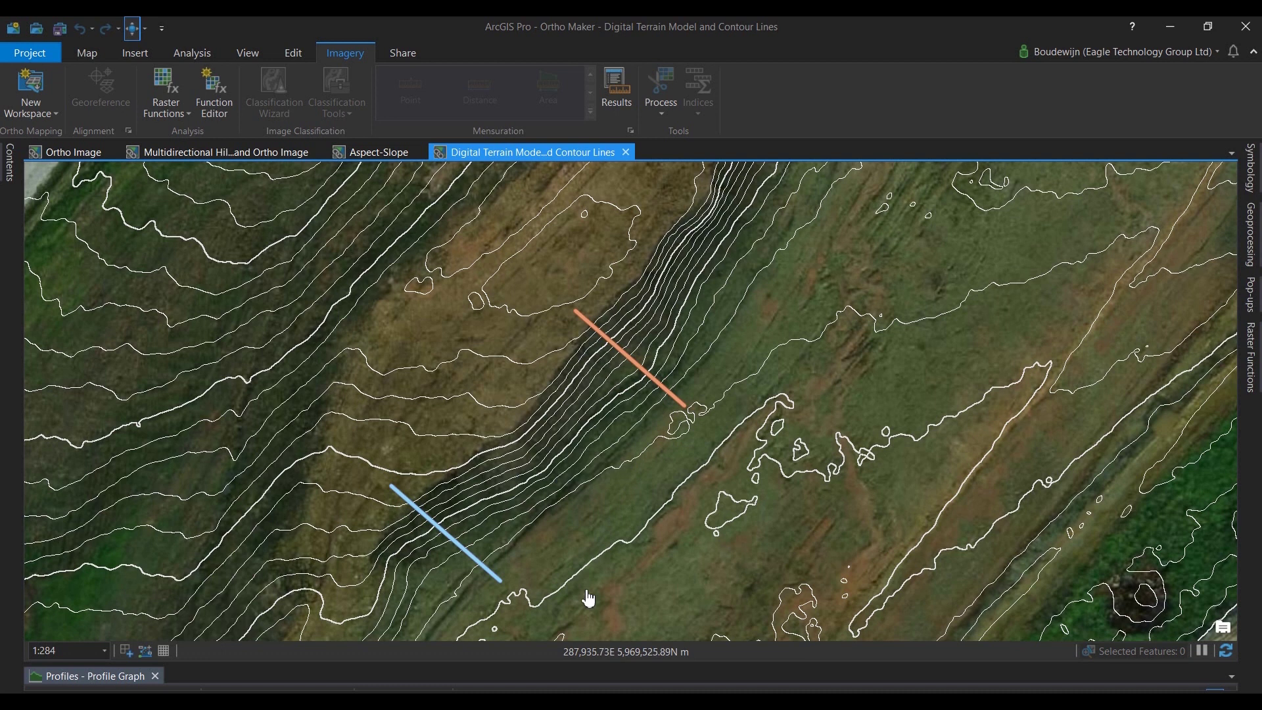
left_click_drag(564, 667, 563, 434)
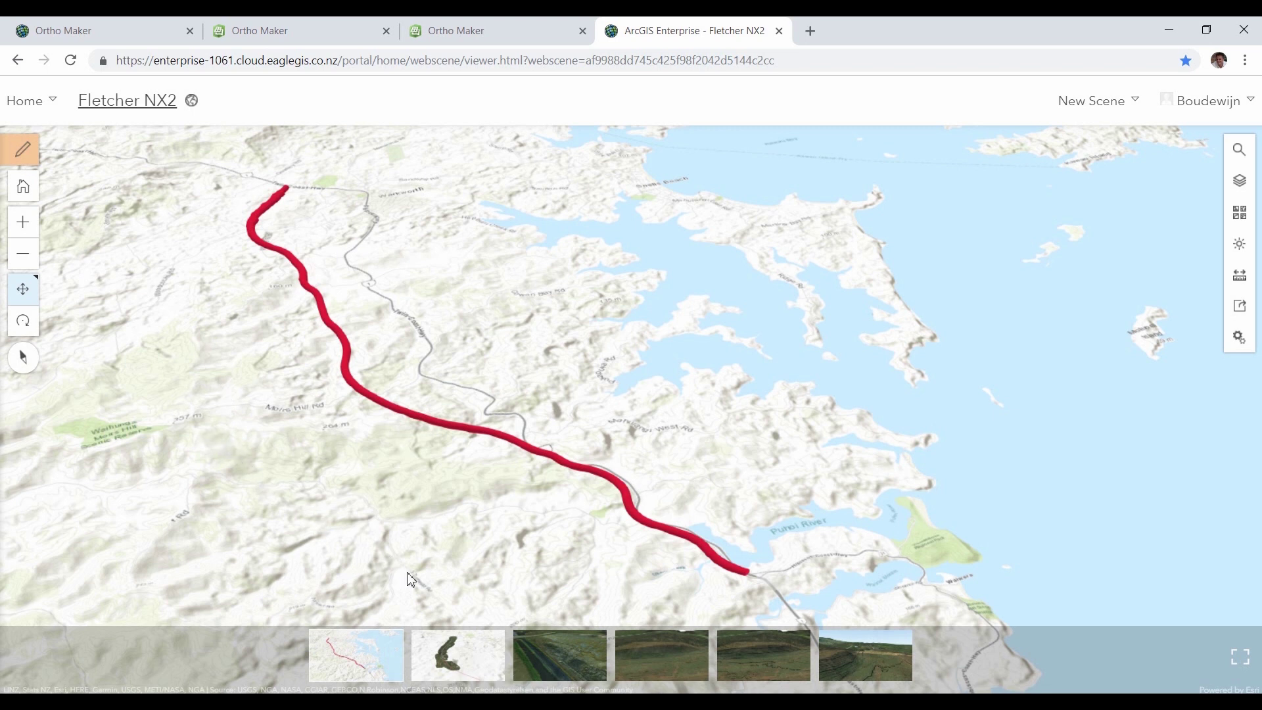
- Fly through the North Overview and Ditch slides to a close-up of the ditch
left_click(452, 660)
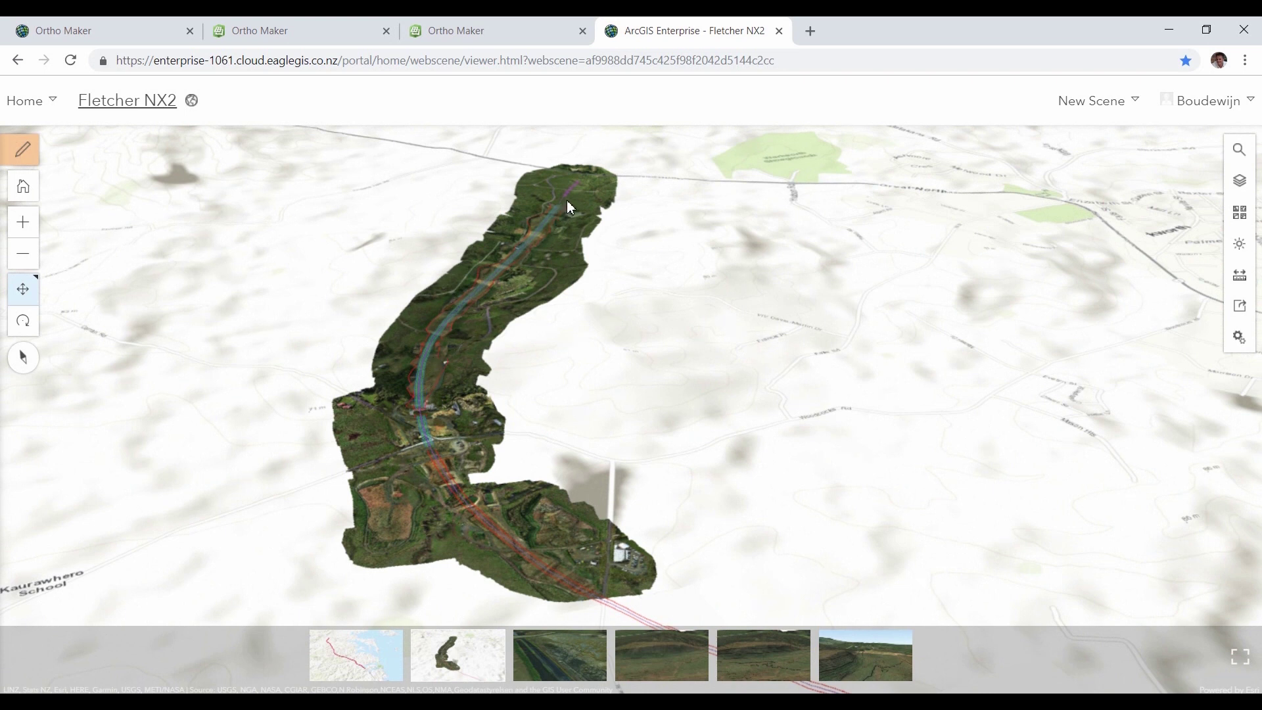
left_click(555, 669)
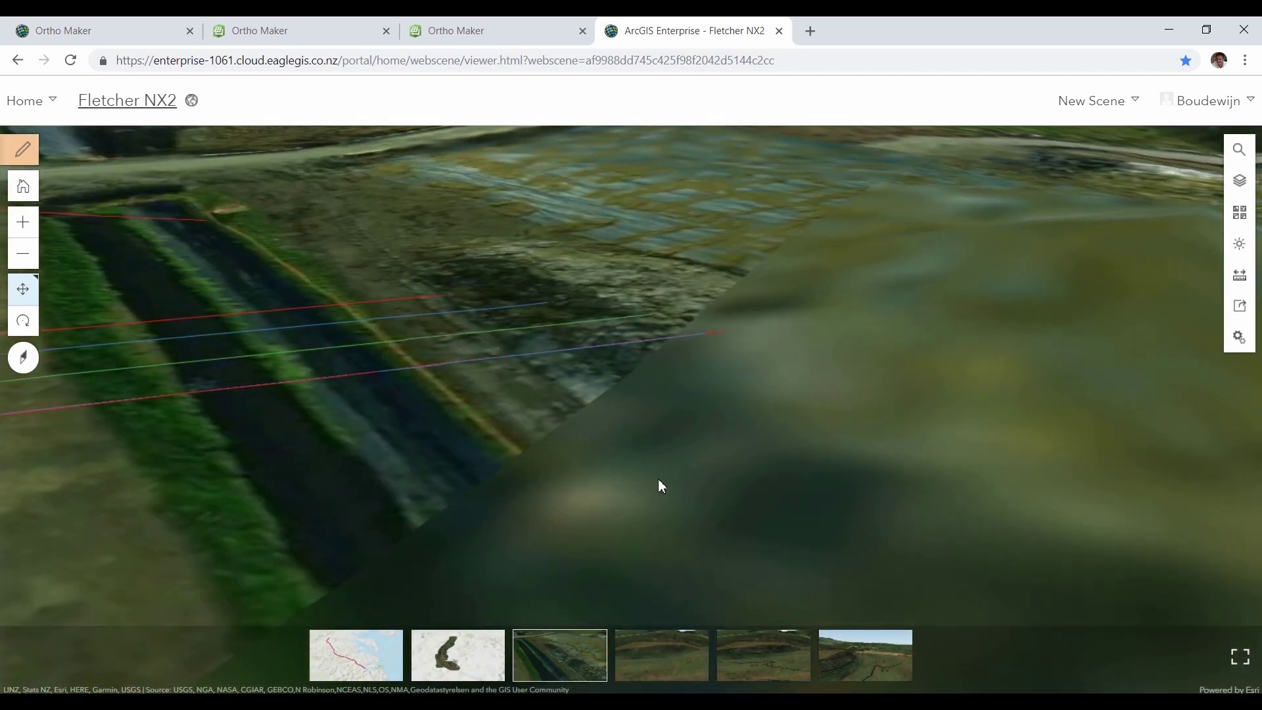
left_click_drag(526, 469, 501, 456)
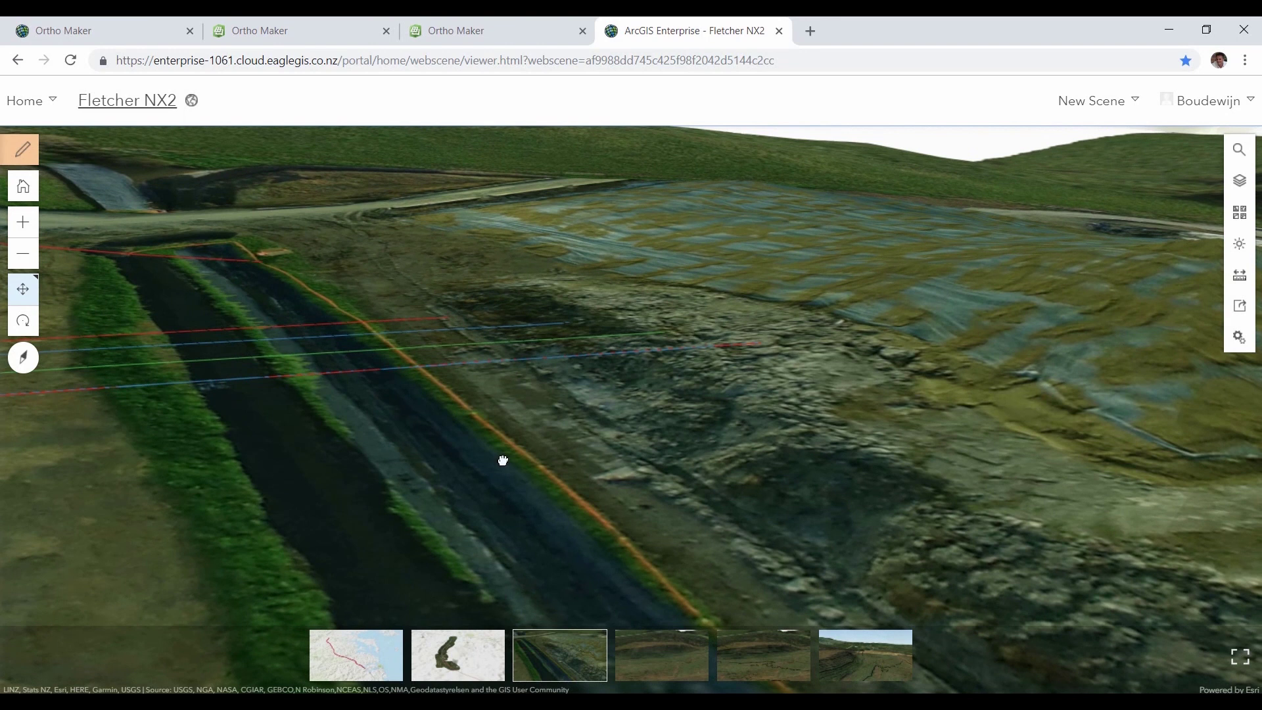
- Turn on the Digital Terrain Model NX2 ground layer and rotate the view along the ditch
left_click(1241, 183)
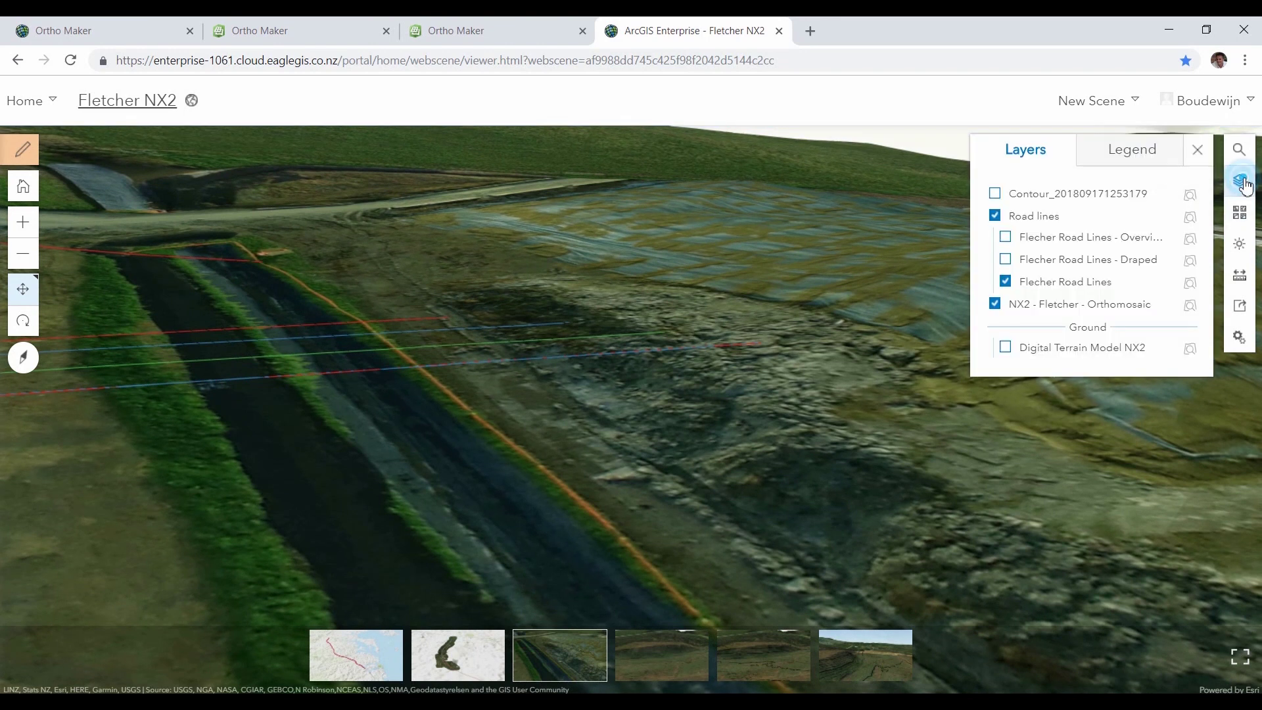
left_click(1109, 347)
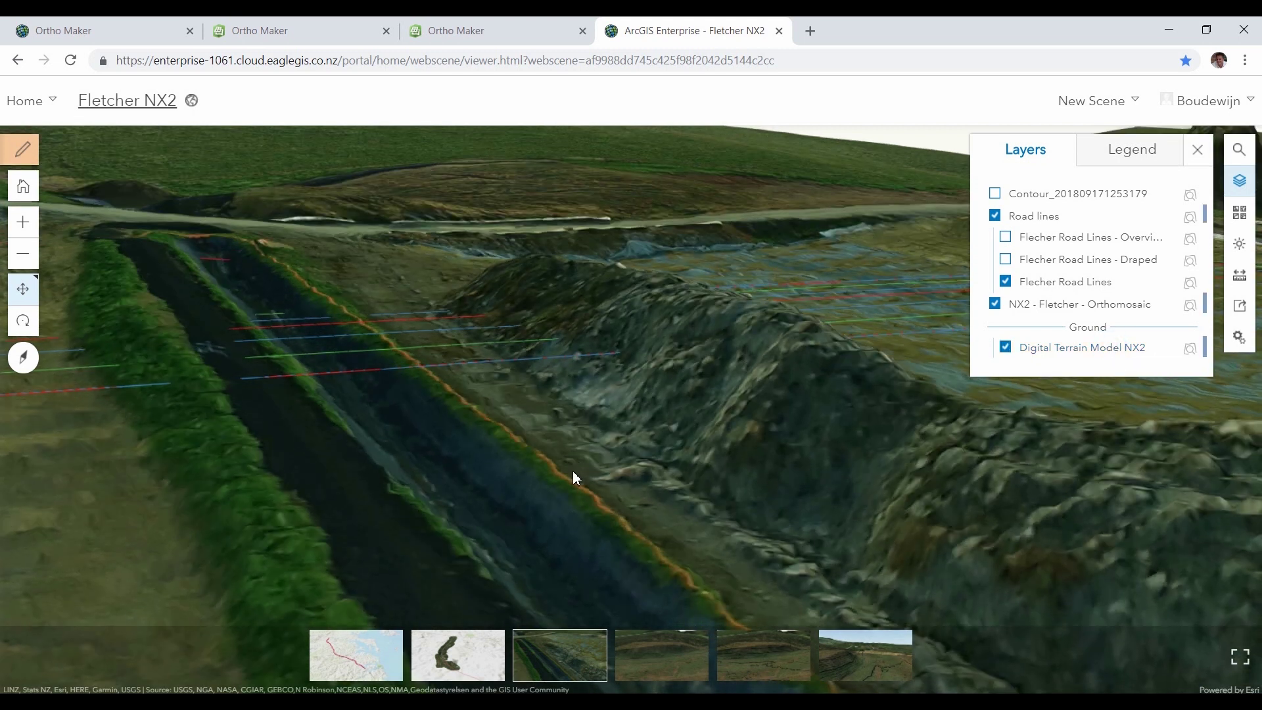
left_click_drag(571, 476, 617, 456)
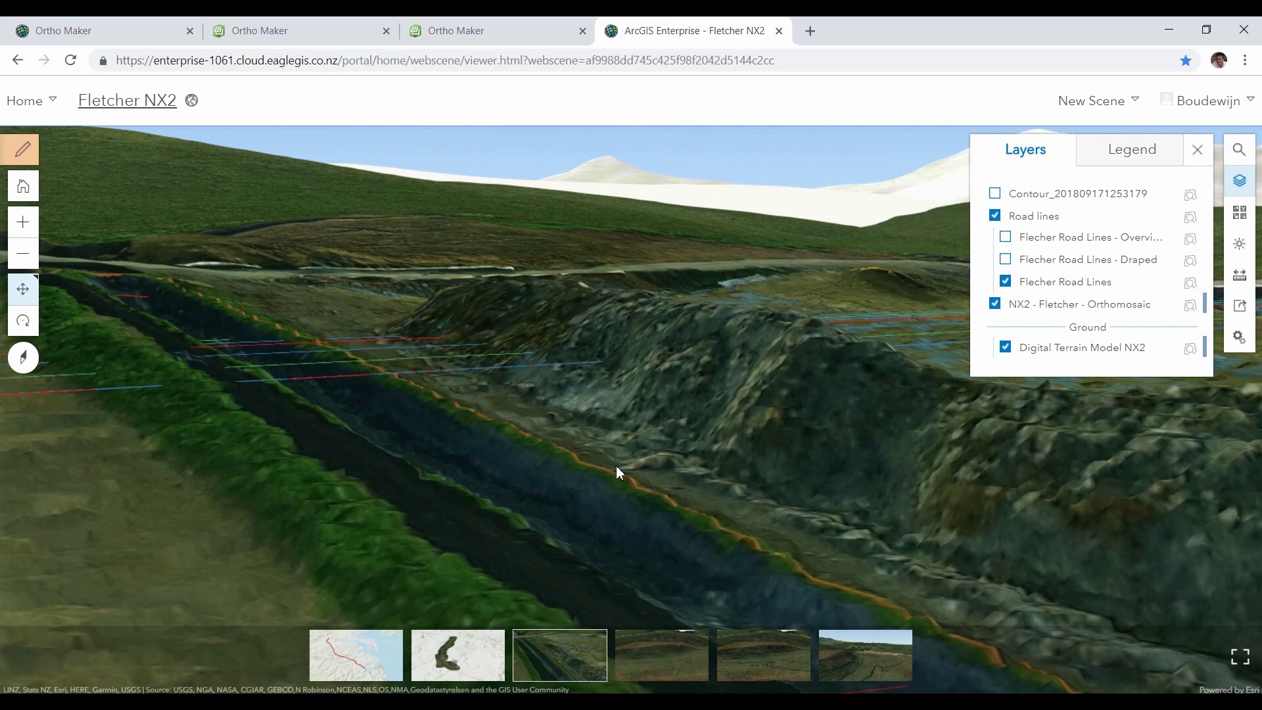
- Fly to the Dirt wall and Dirt Wall - Contour slides, shifting the view across the contoured wall
left_click(675, 661)
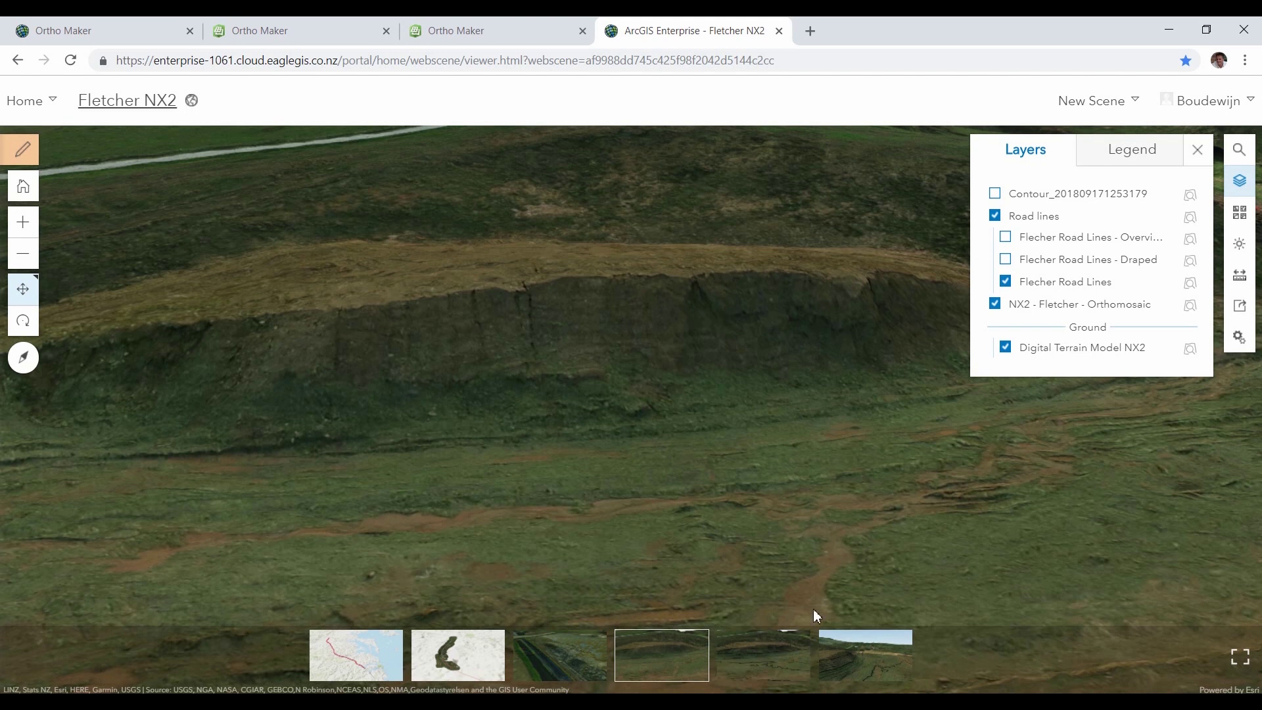
left_click(784, 655)
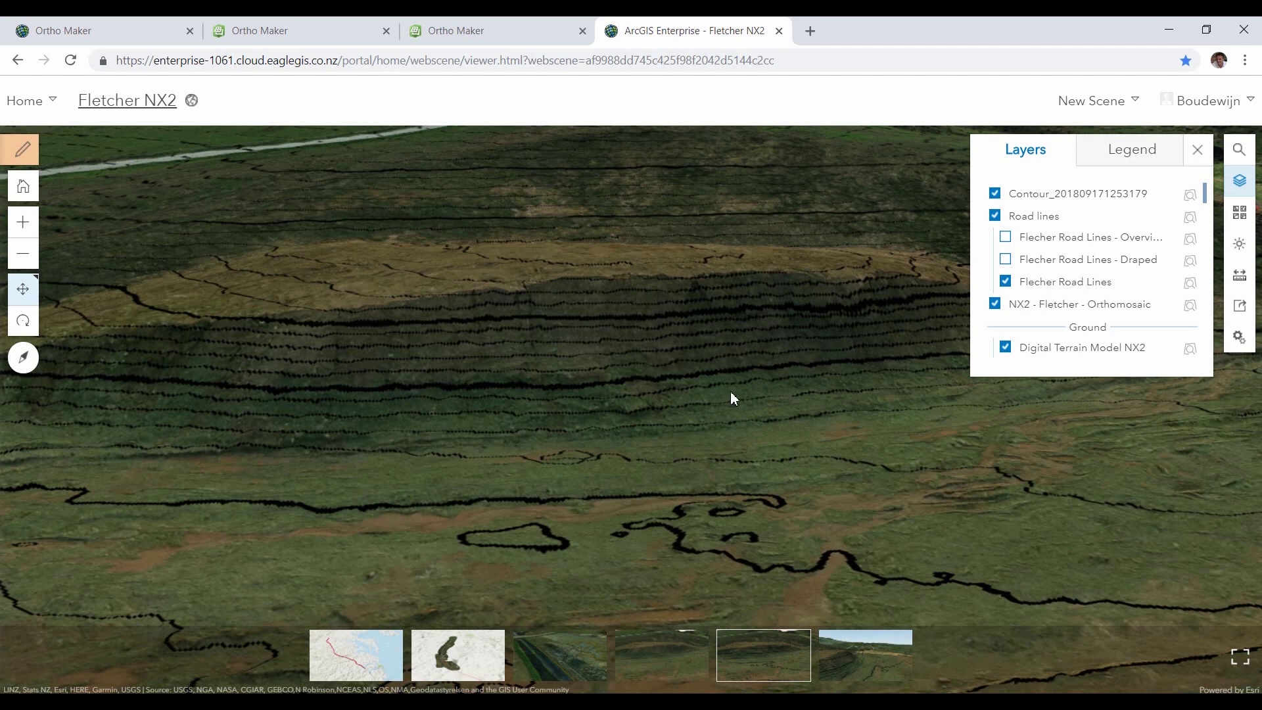
left_click_drag(747, 394, 789, 394)
- Measure from the dirt wall's top to its base, then fly to the saved measurement slide
left_click(1240, 276)
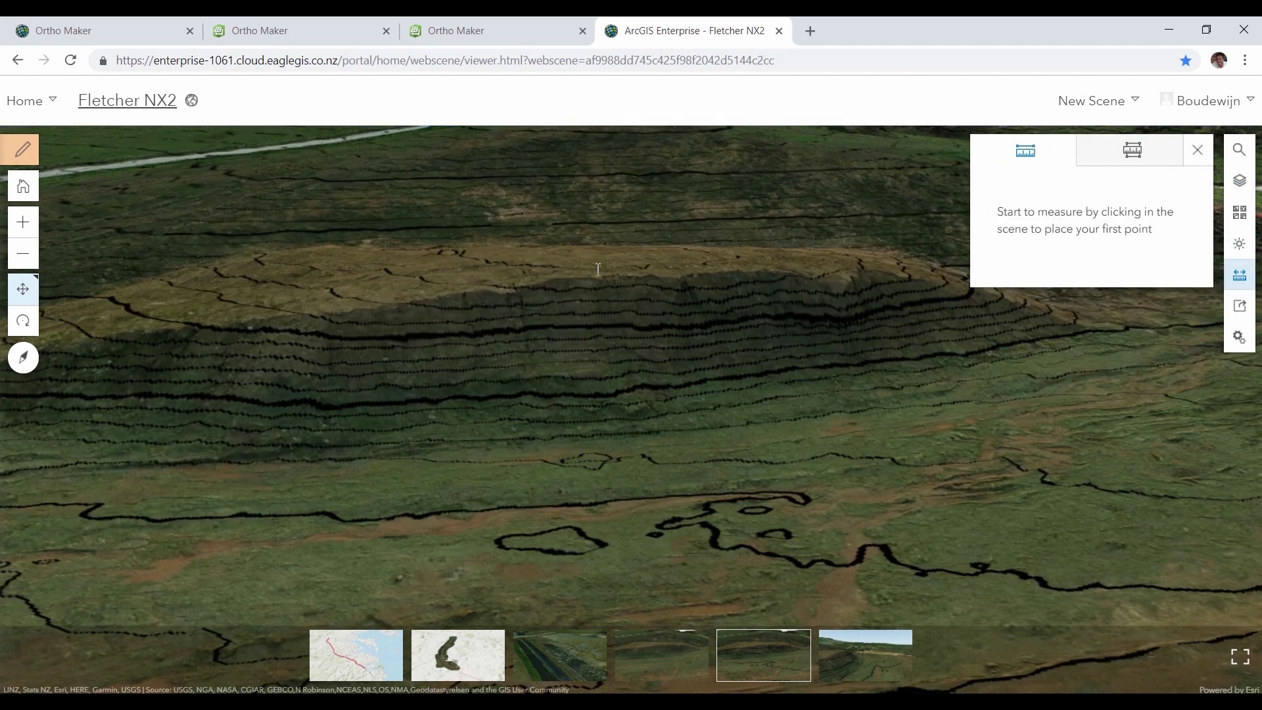
left_click(569, 262)
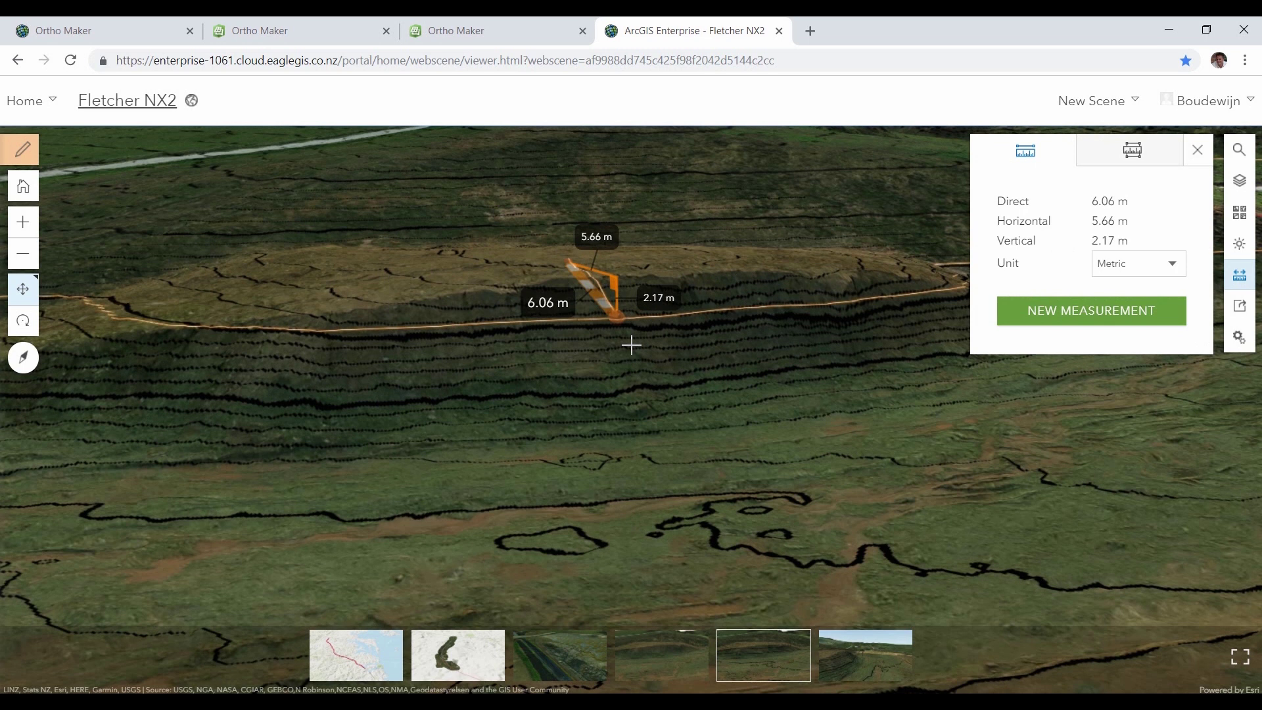
left_click(645, 456)
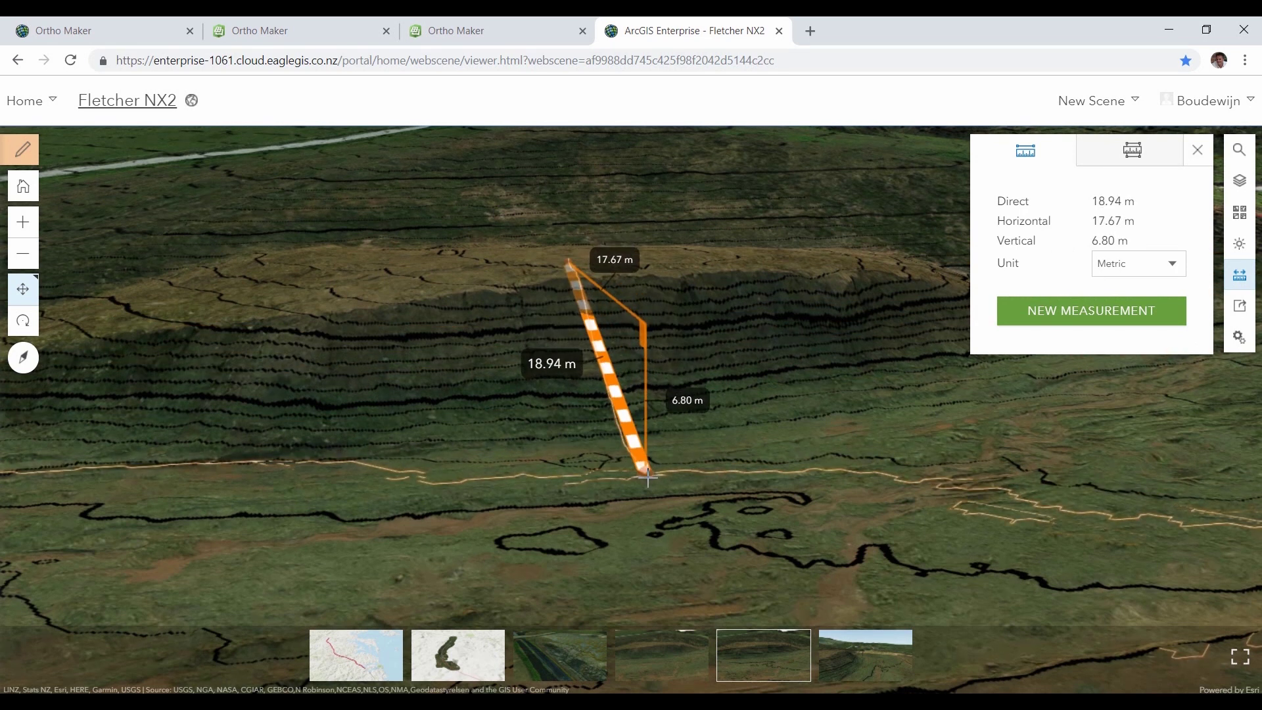
left_click(881, 660)
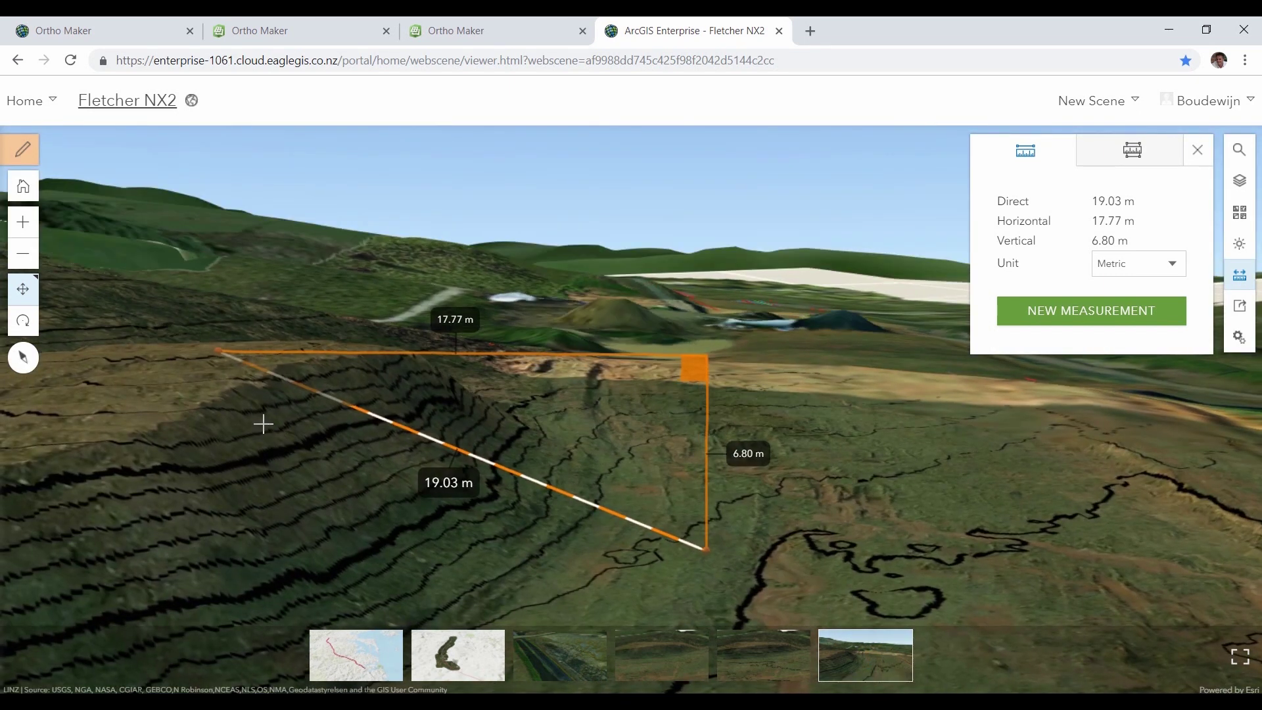